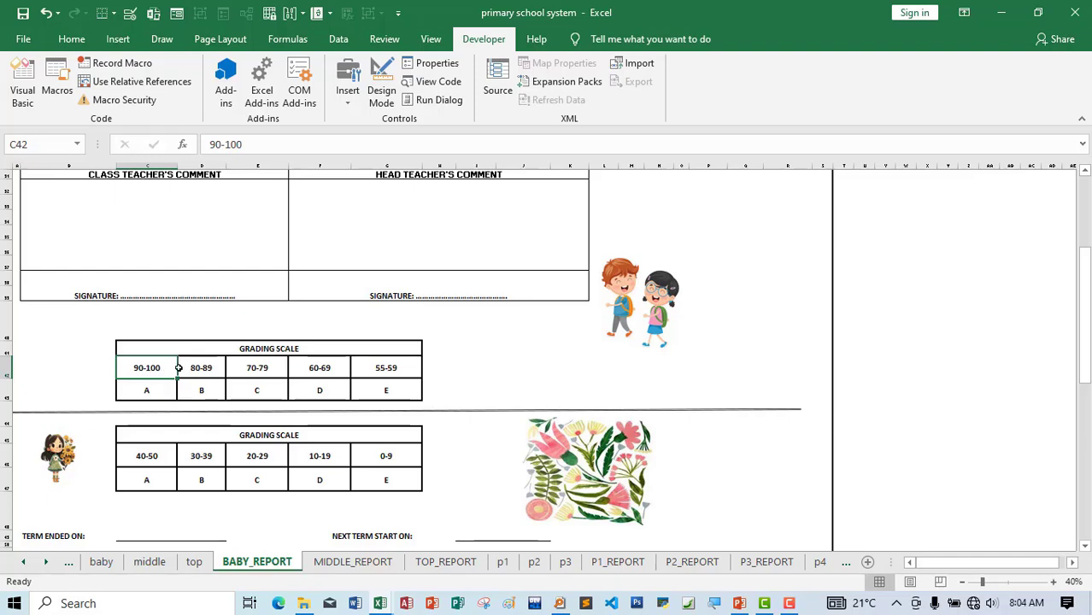
Examine the first grading scale and the GRADE column for LA 4 NUMBERS on the BABY_REPORT sheet.
click(152, 391)
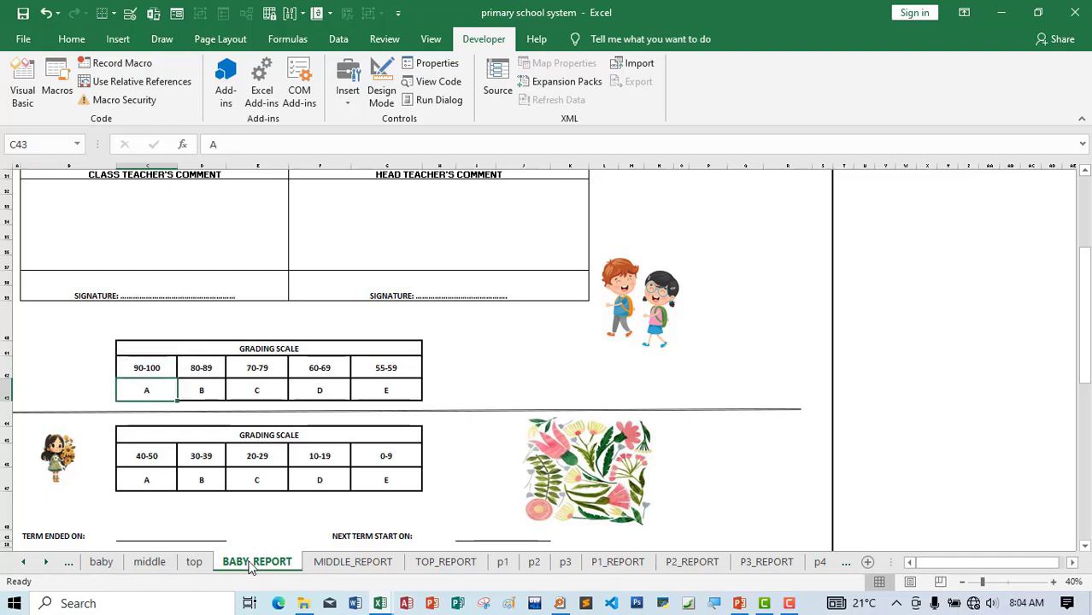
scroll(389, 299, up, 4)
scroll(325, 320, up, 2)
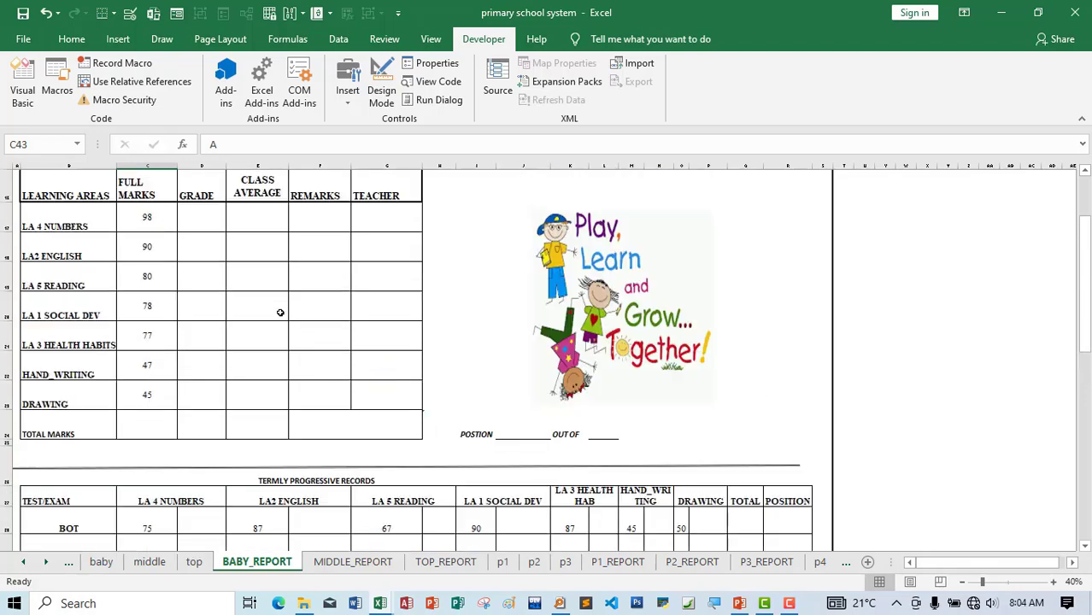
click(197, 224)
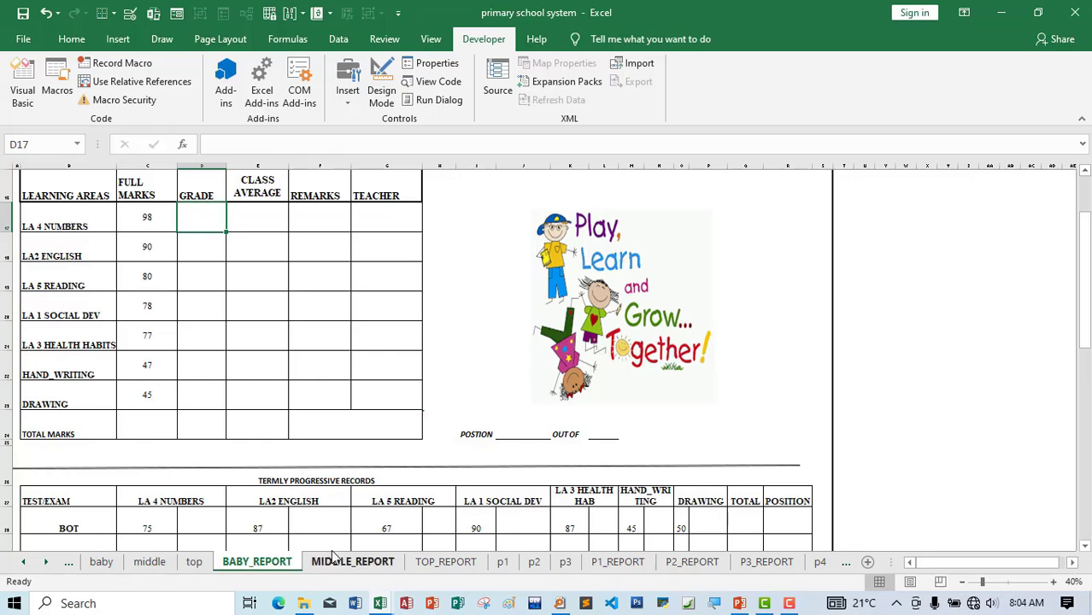
Compare the grading scales at the foot of the P1_REPORT and P2_REPORT sheets.
click(503, 563)
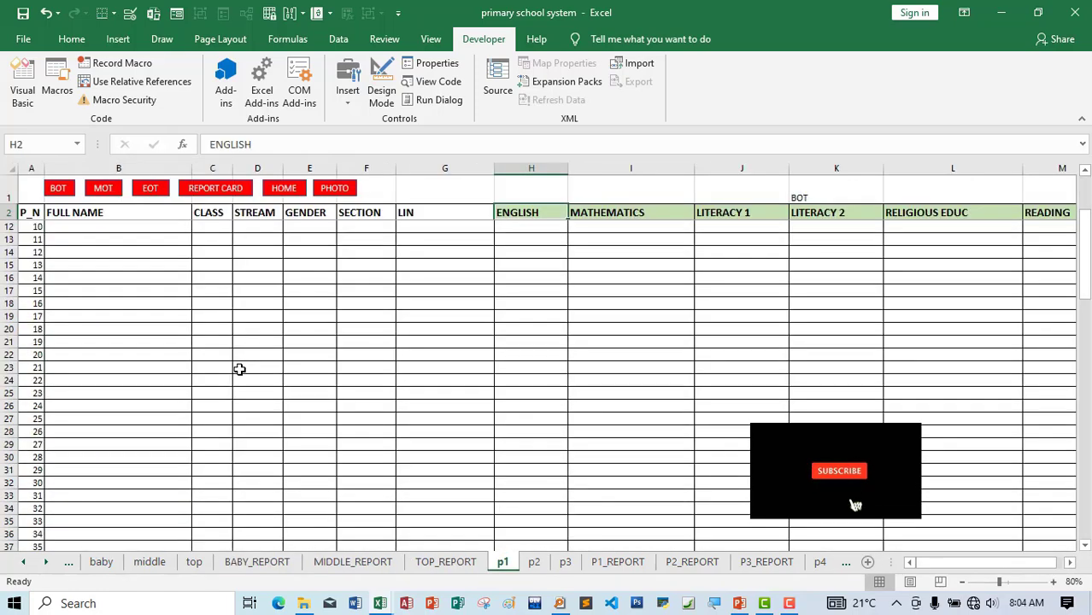
click(618, 563)
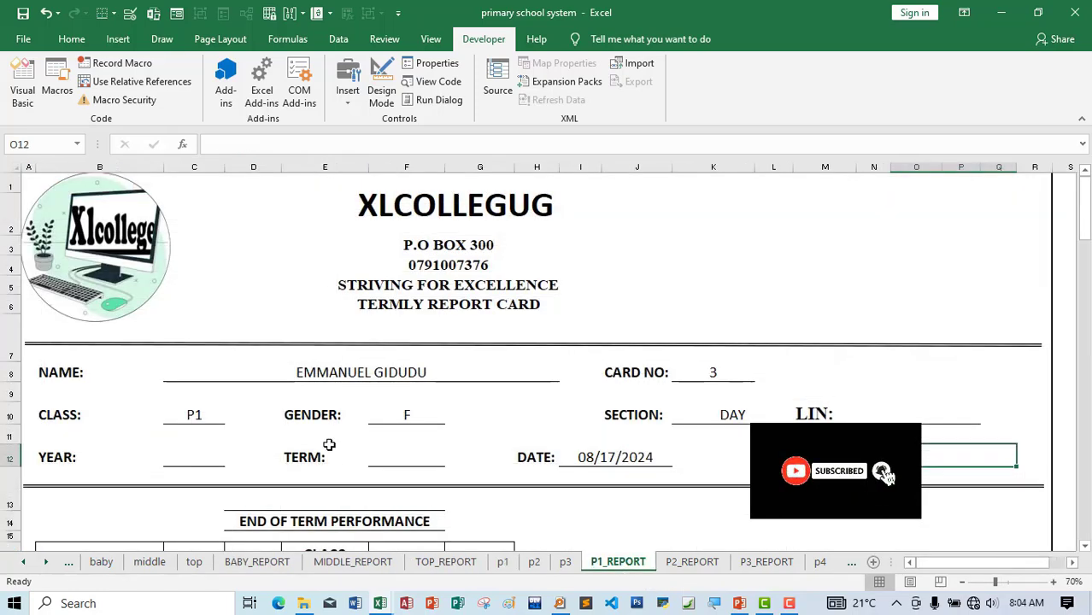
scroll(342, 441, down, 10)
scroll(345, 442, down, 2)
scroll(282, 367, up, 1)
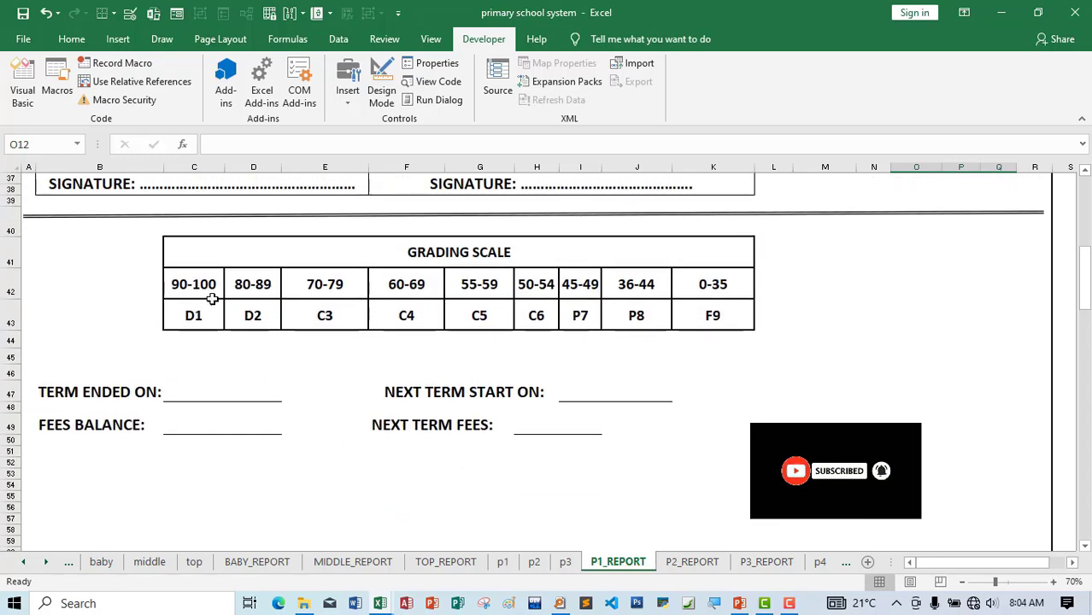
click(690, 562)
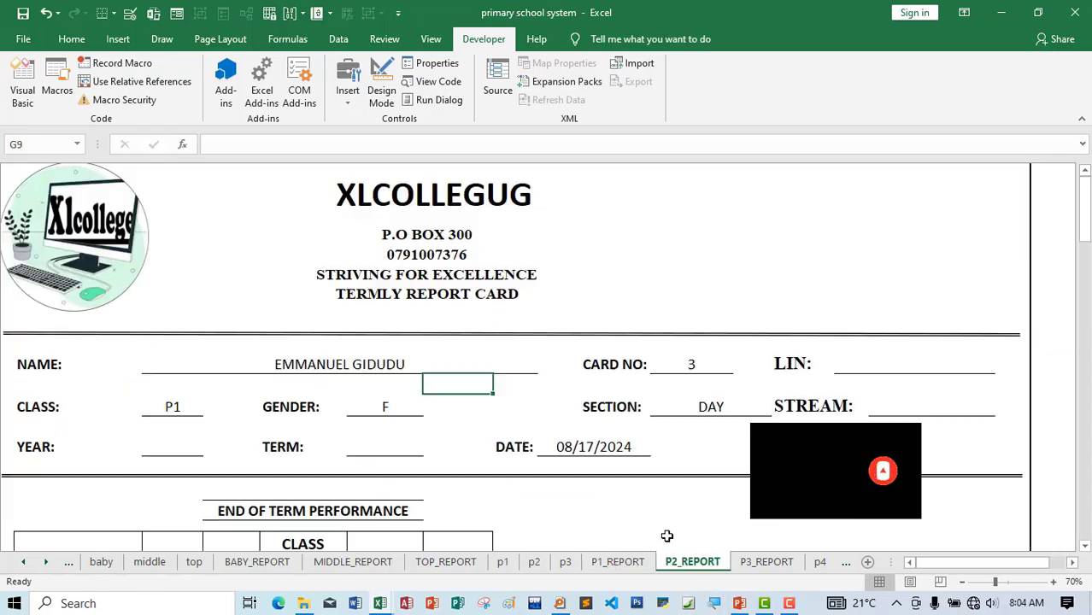
scroll(418, 431, down, 5)
scroll(419, 433, down, 6)
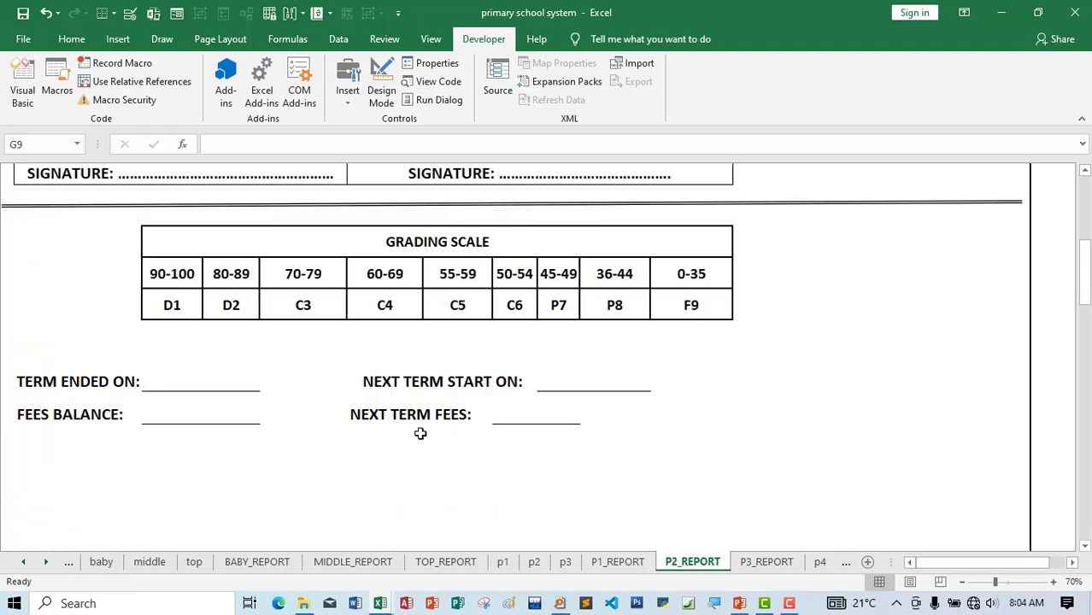
scroll(484, 359, up, 1)
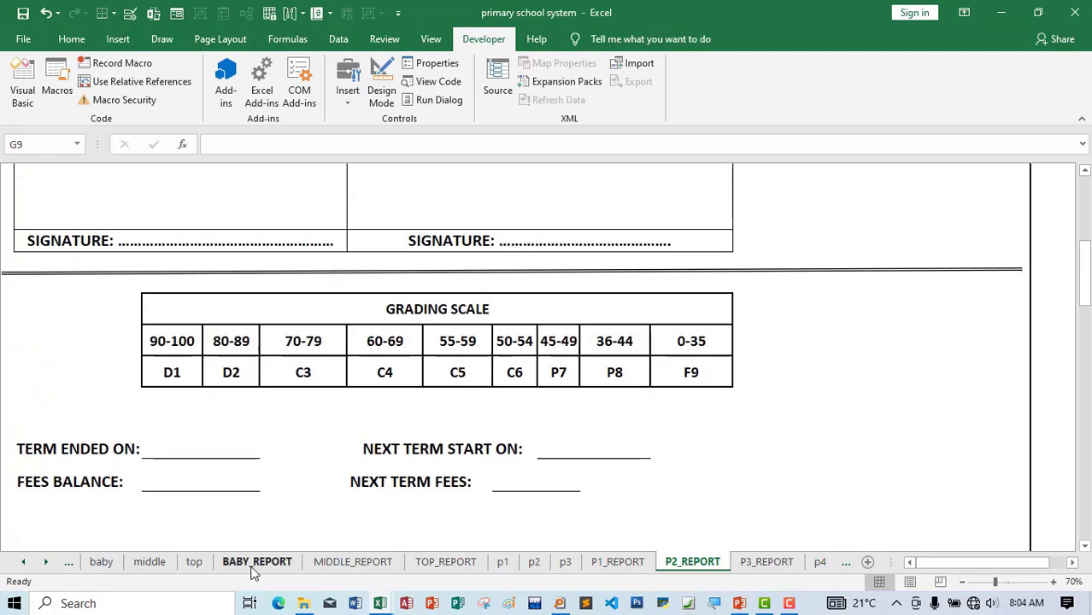
click(610, 565)
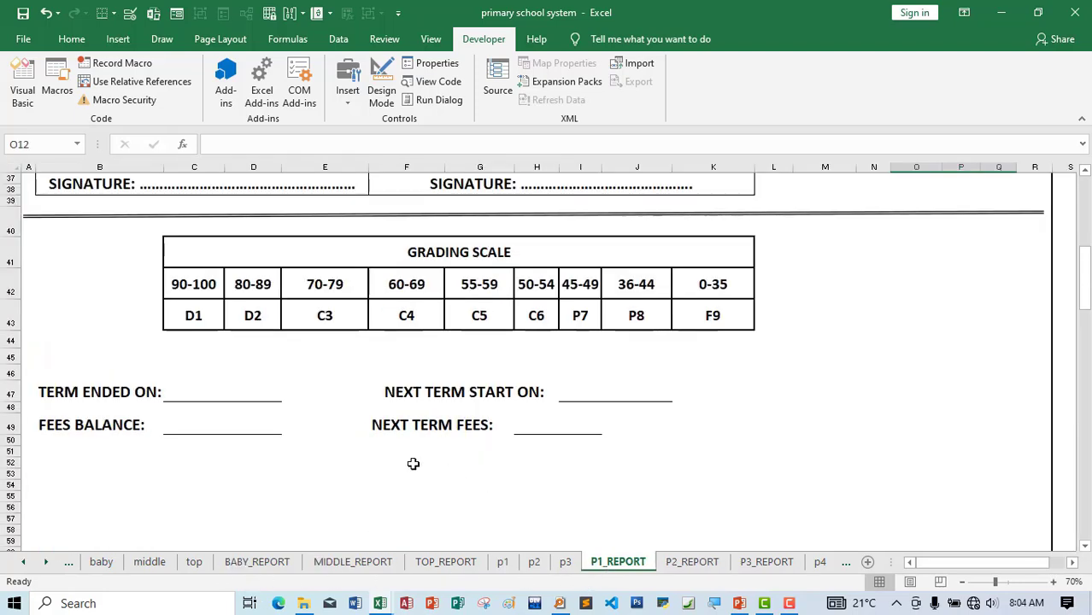
Review the BABY_REPORT sheet's termly progressive records, both grading scales and the end of term performance table.
click(251, 562)
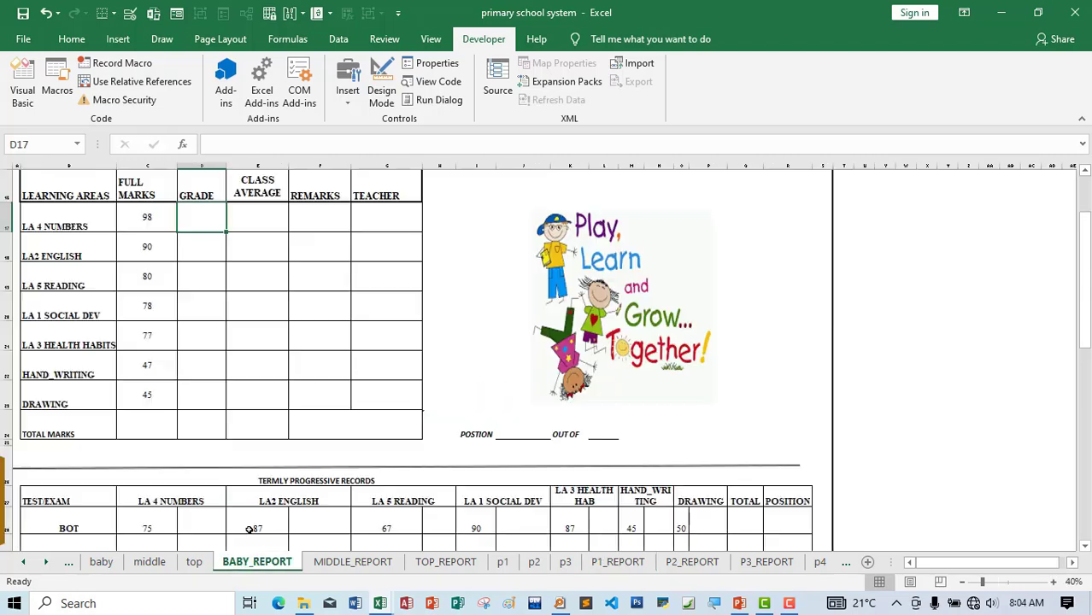
scroll(246, 472, down, 5)
scroll(246, 473, down, 1)
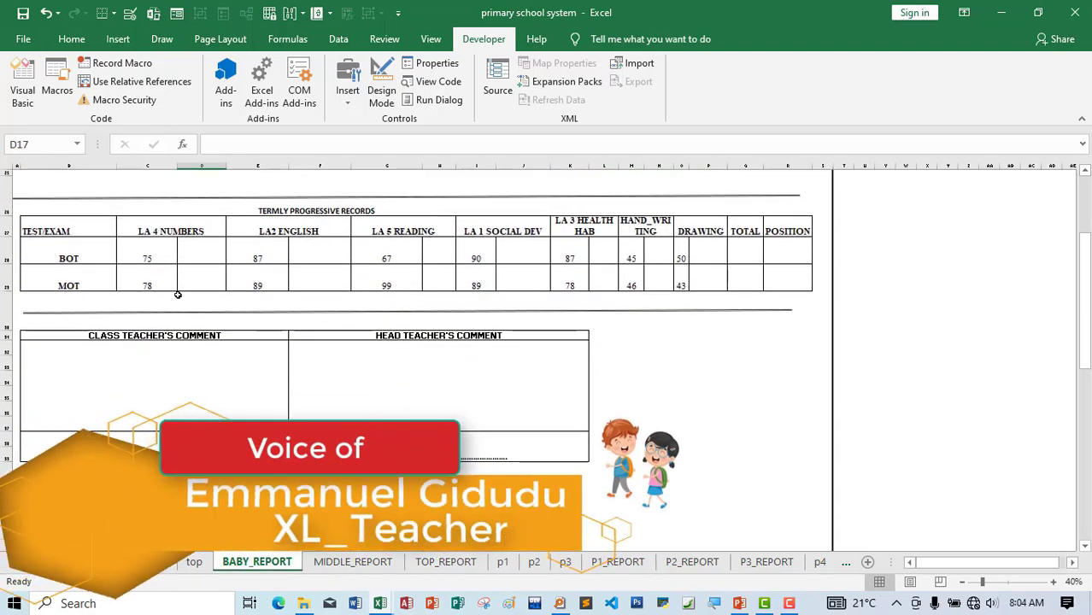
scroll(246, 473, down, 5)
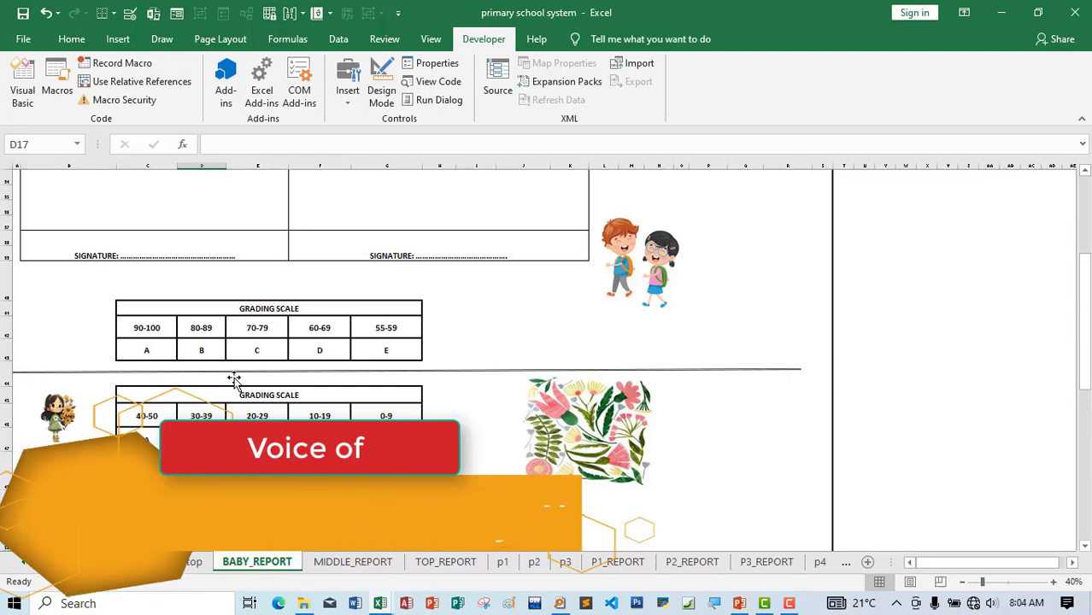
scroll(248, 385, up, 1)
scroll(253, 389, up, 10)
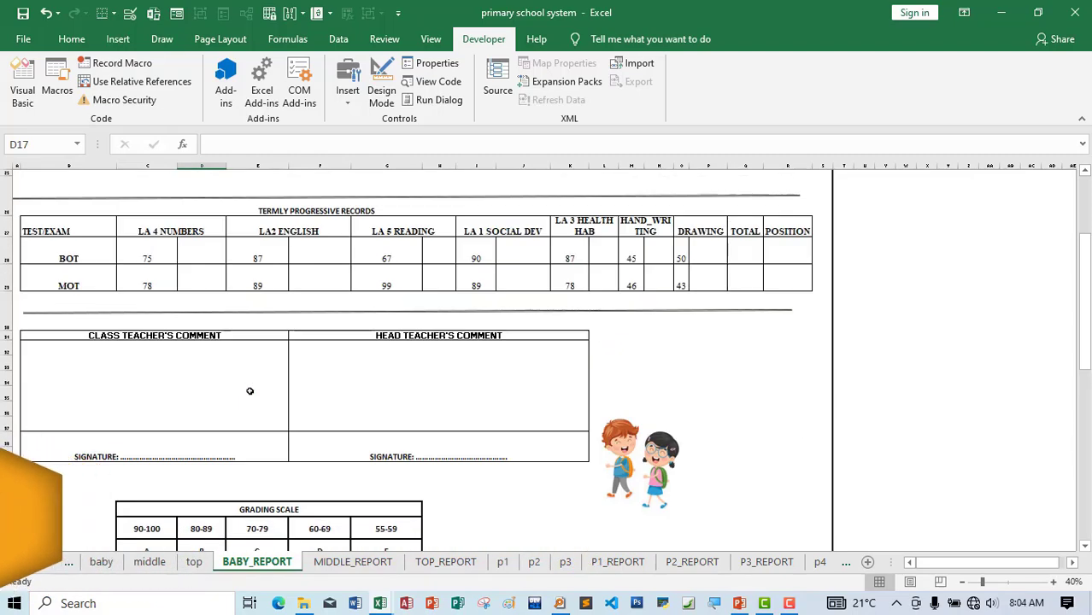
scroll(252, 396, up, 3)
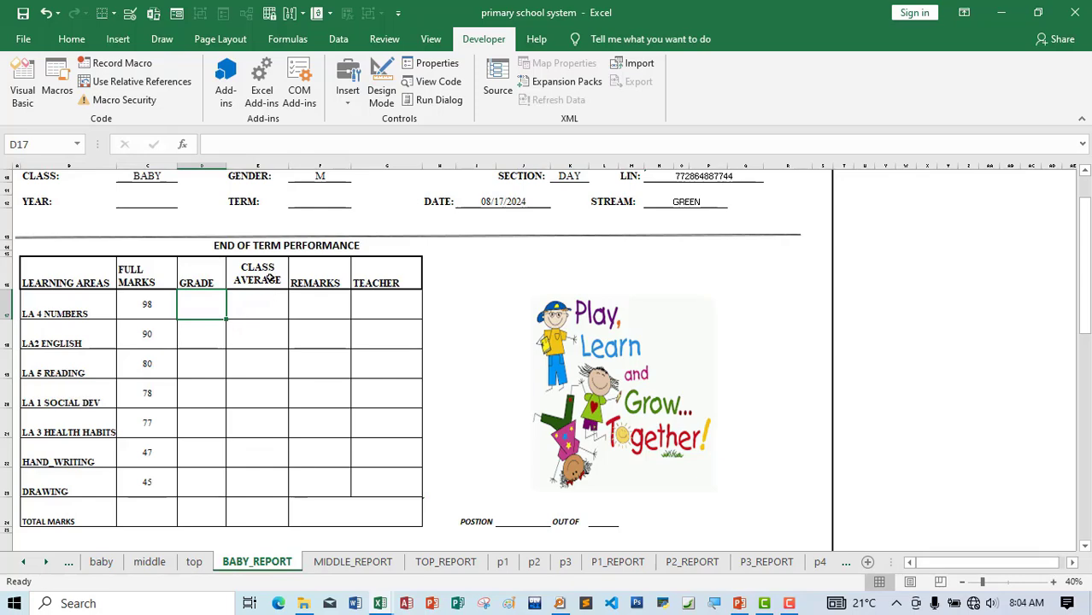
scroll(368, 432, up, 2)
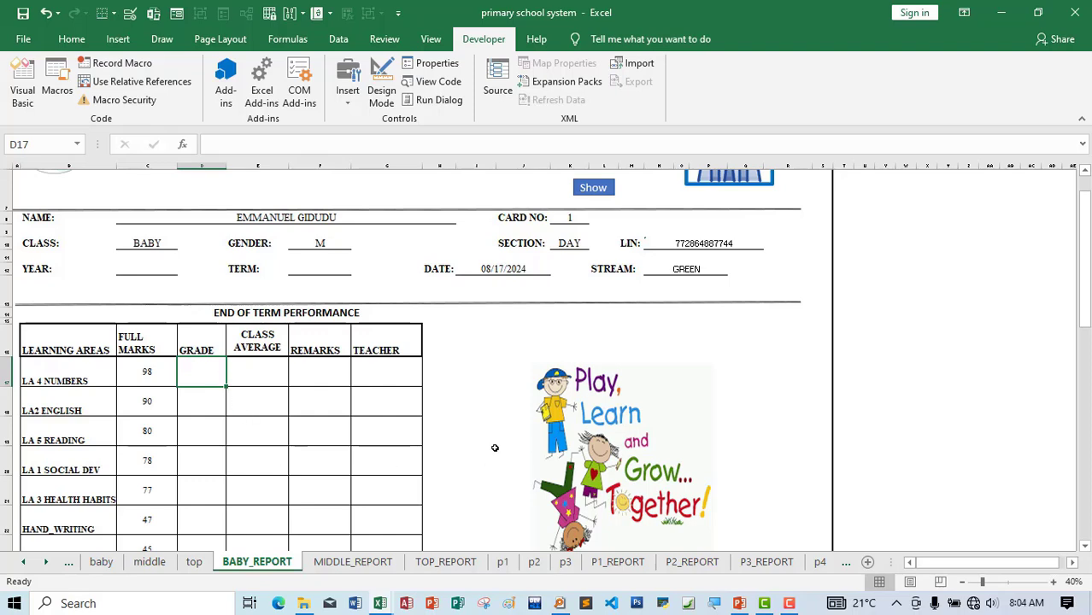
text(=)
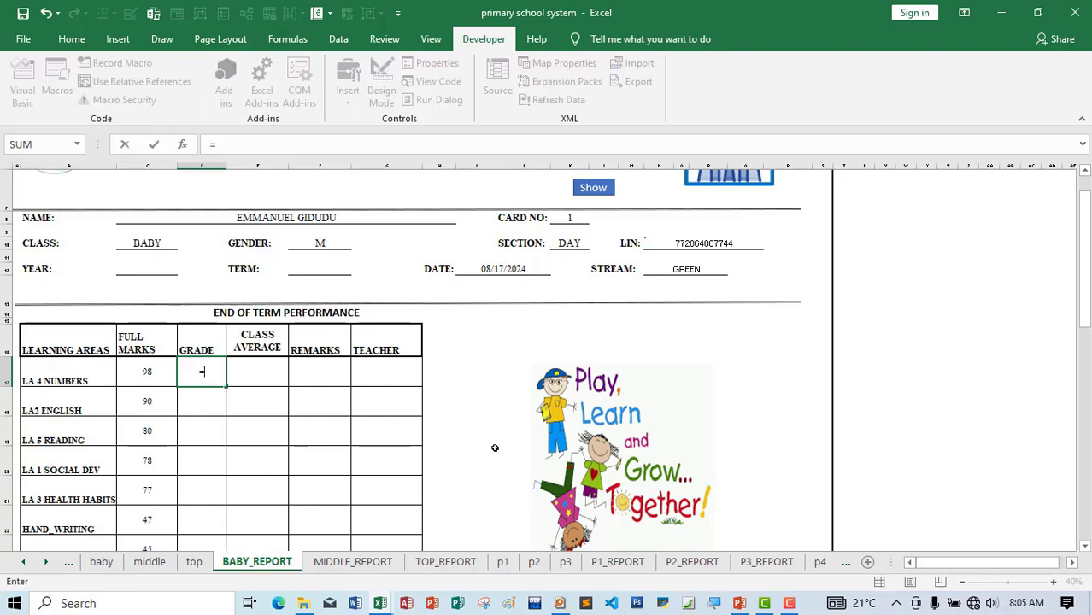
text(IF)
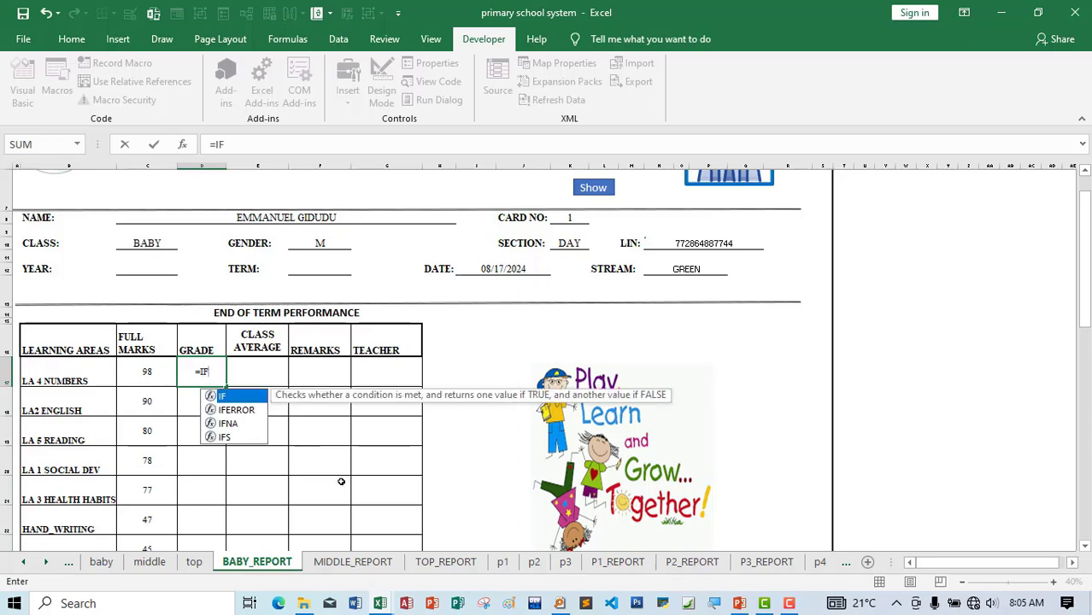
scroll(341, 482, down, 3)
scroll(341, 481, down, 4)
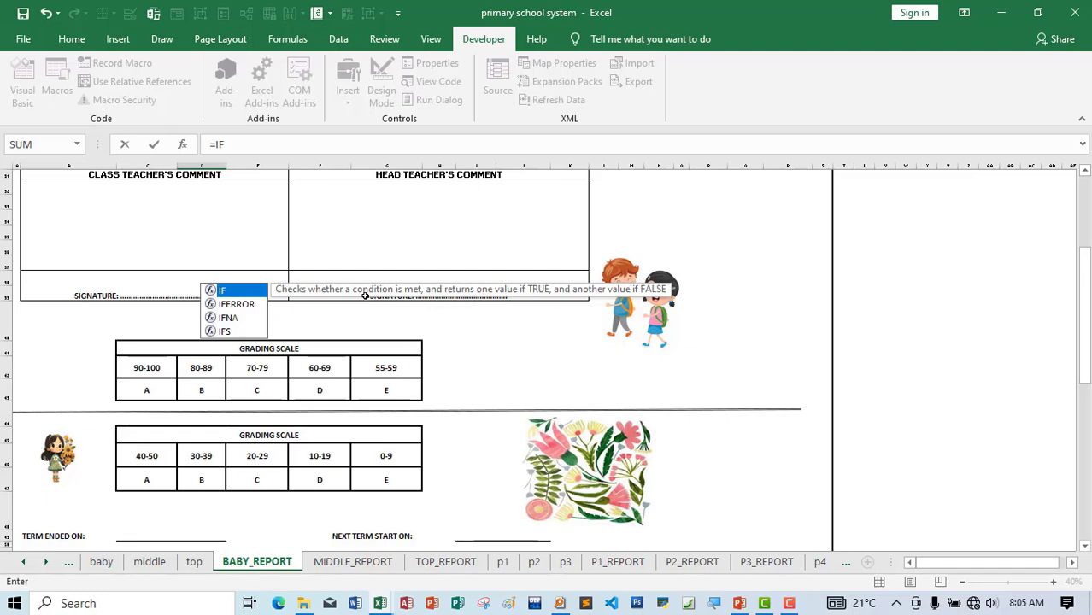
click(261, 144)
key(BackSpace)
key(Escape)
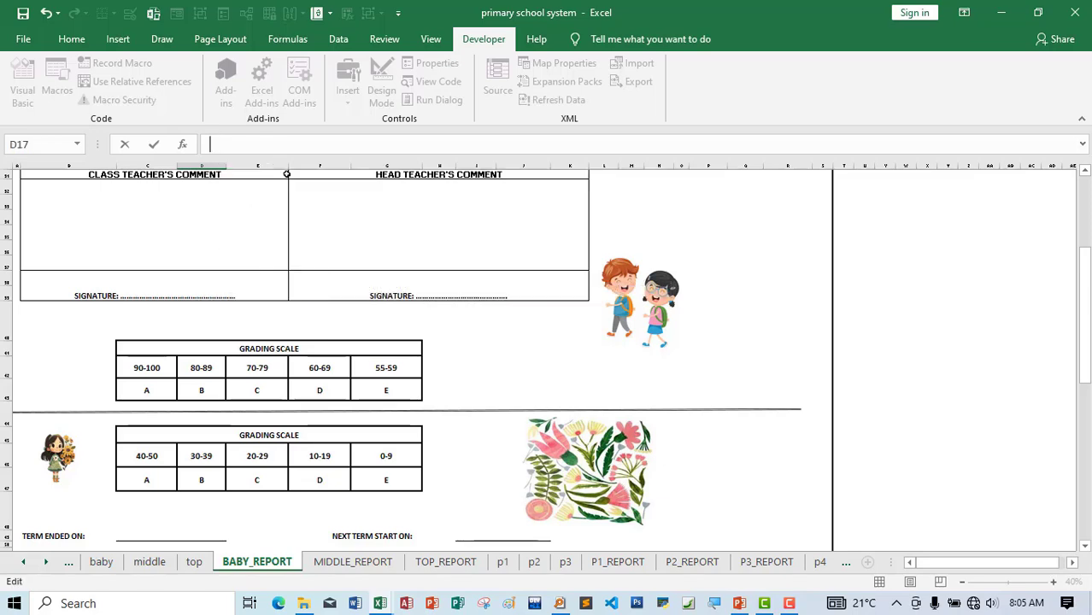
click(591, 340)
click(468, 385)
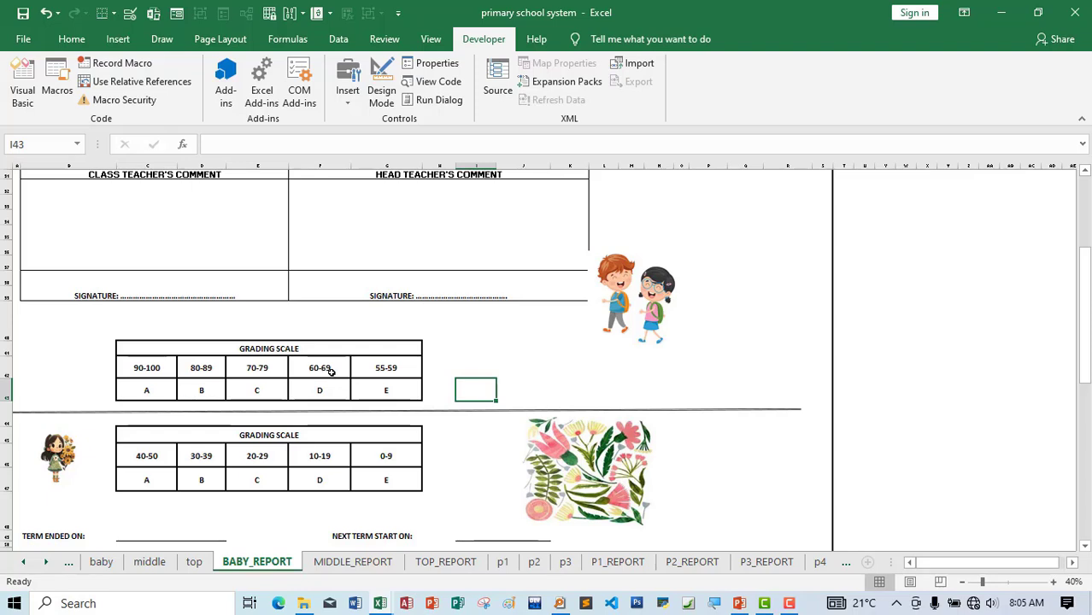
Change the mark range for grade E in the first BABY_REPORT grading scale to 0-59.
double_click(382, 368)
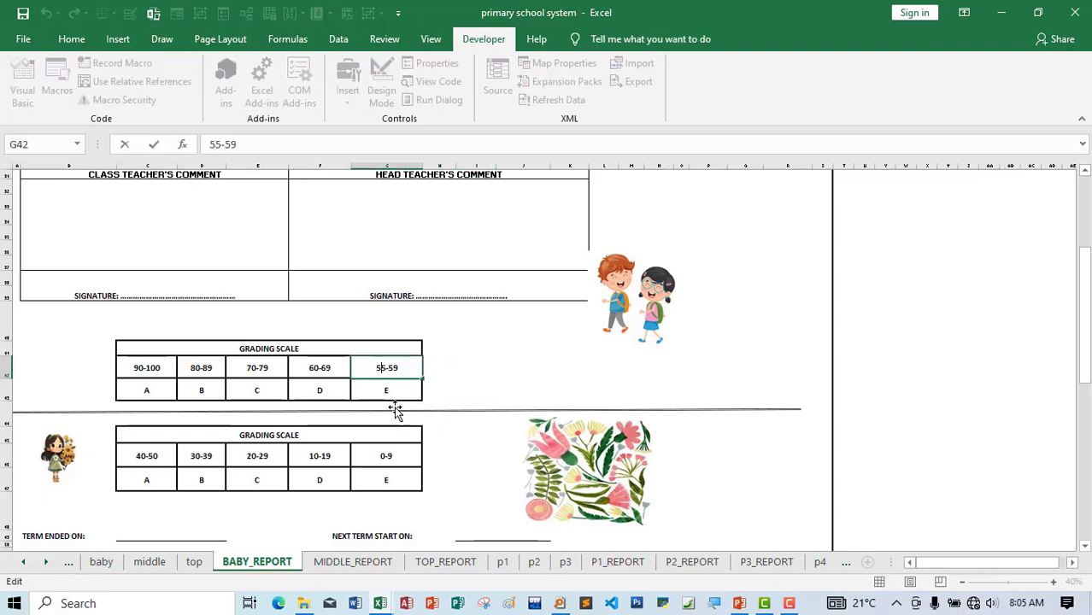
key(BackSpace)
key(Delete)
text(0)
click(649, 384)
Start a formula in the GRADE cell for LA 4 NUMBERS (D17) with an AND test nested inside IF.
scroll(532, 355, up, 12)
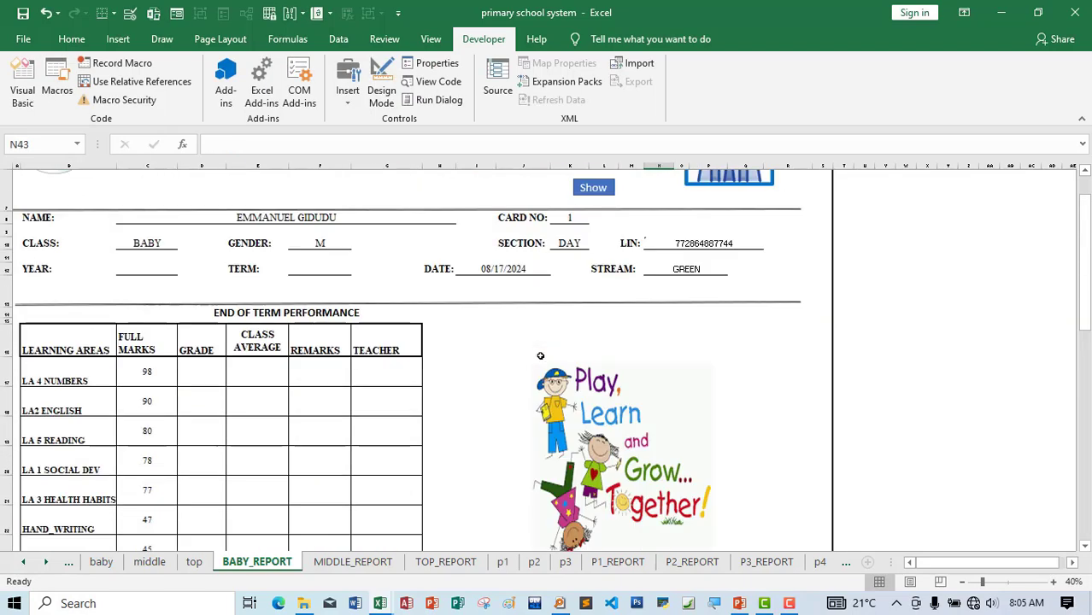
scroll(539, 365, down, 2)
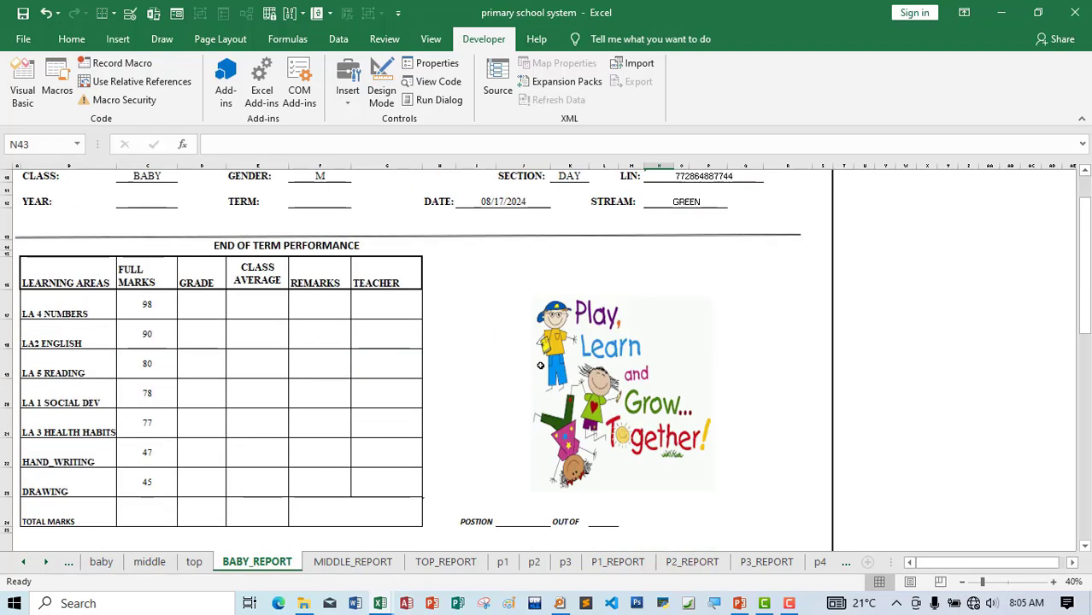
click(205, 302)
scroll(342, 348, down, 8)
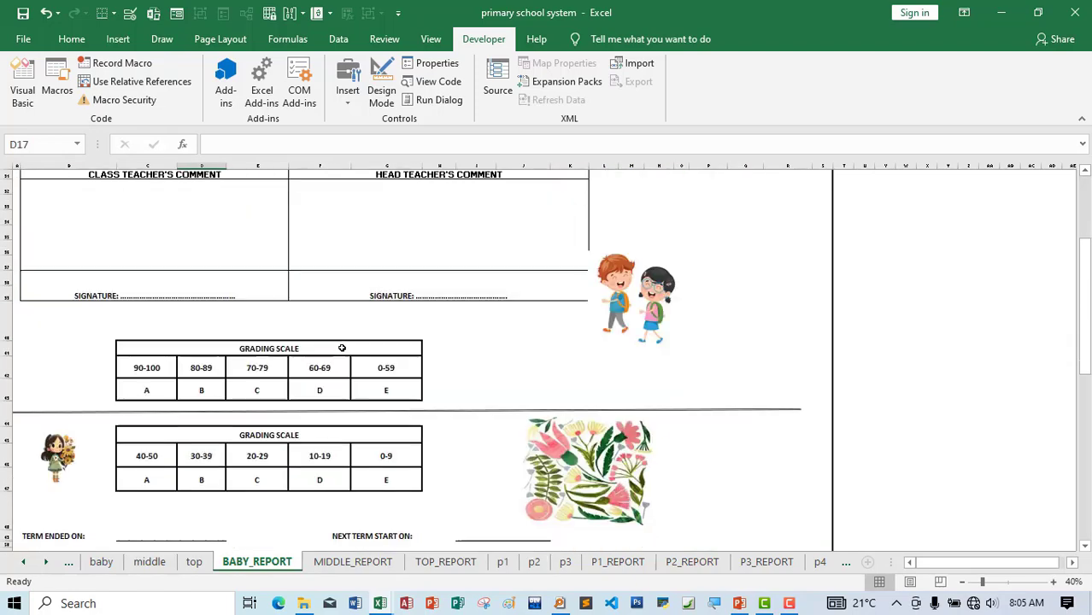
scroll(342, 348, down, 1)
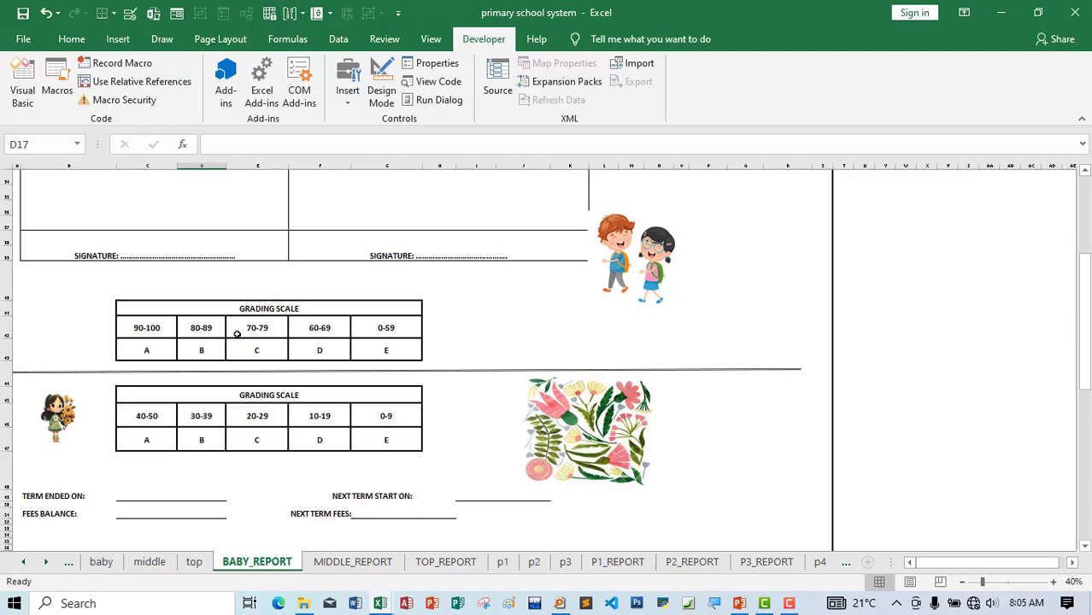
scroll(323, 350, up, 9)
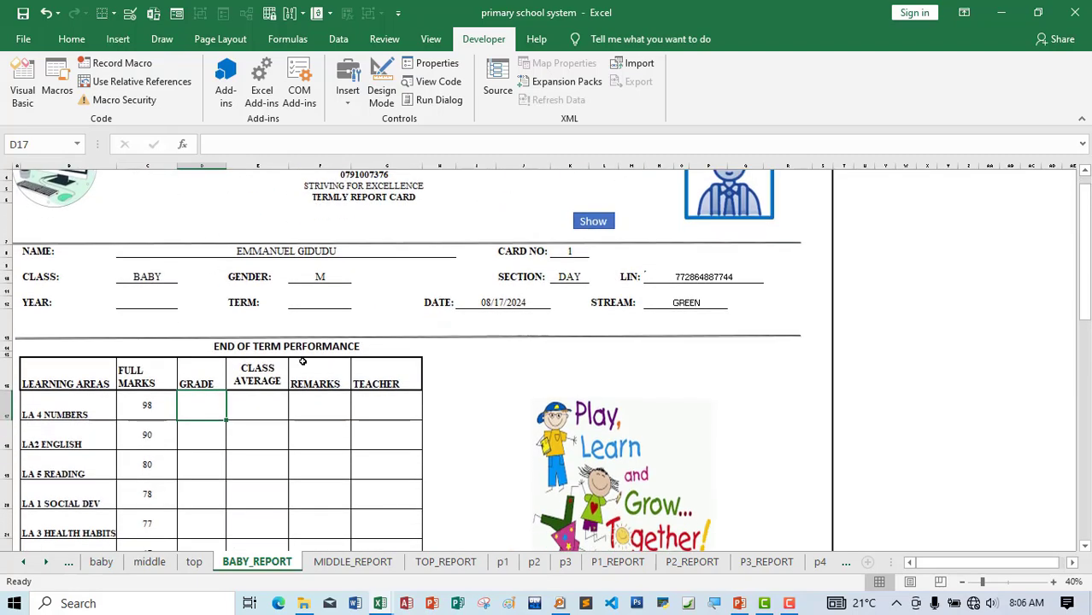
text(=IF)
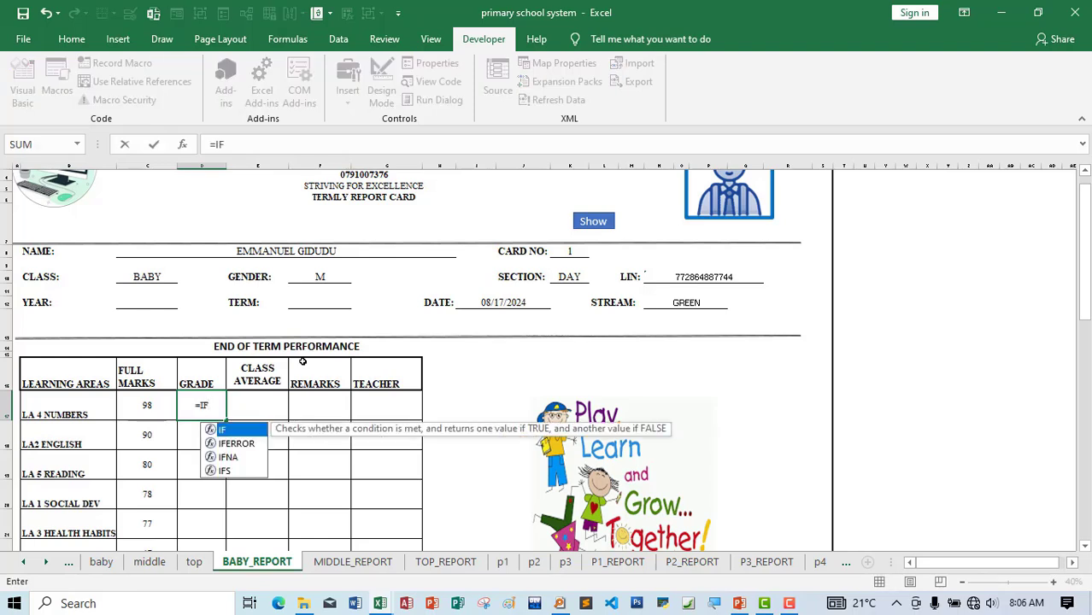
text(()
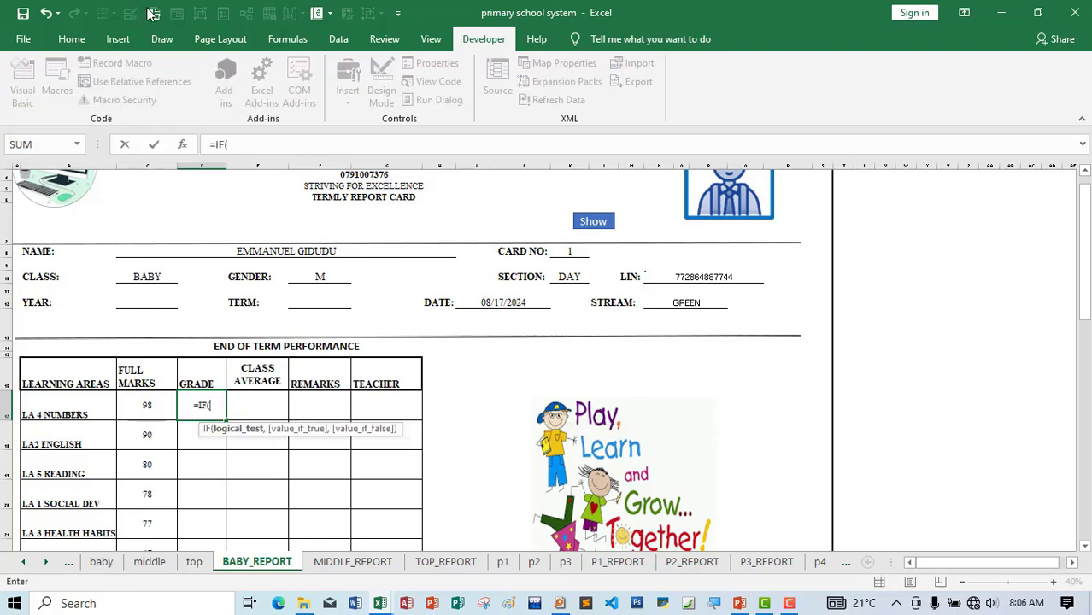
click(250, 143)
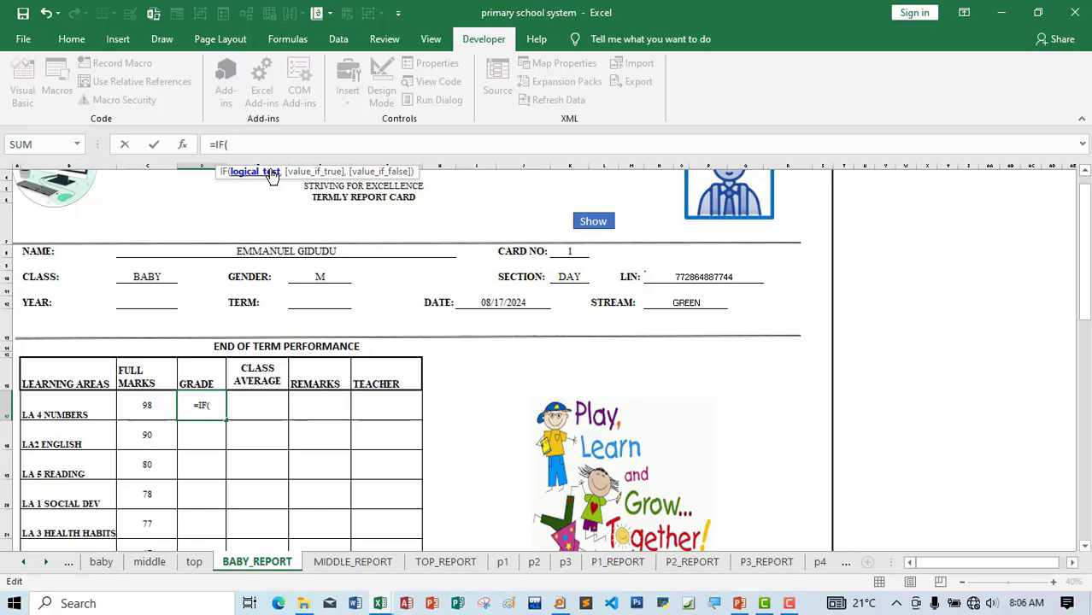
text(a)
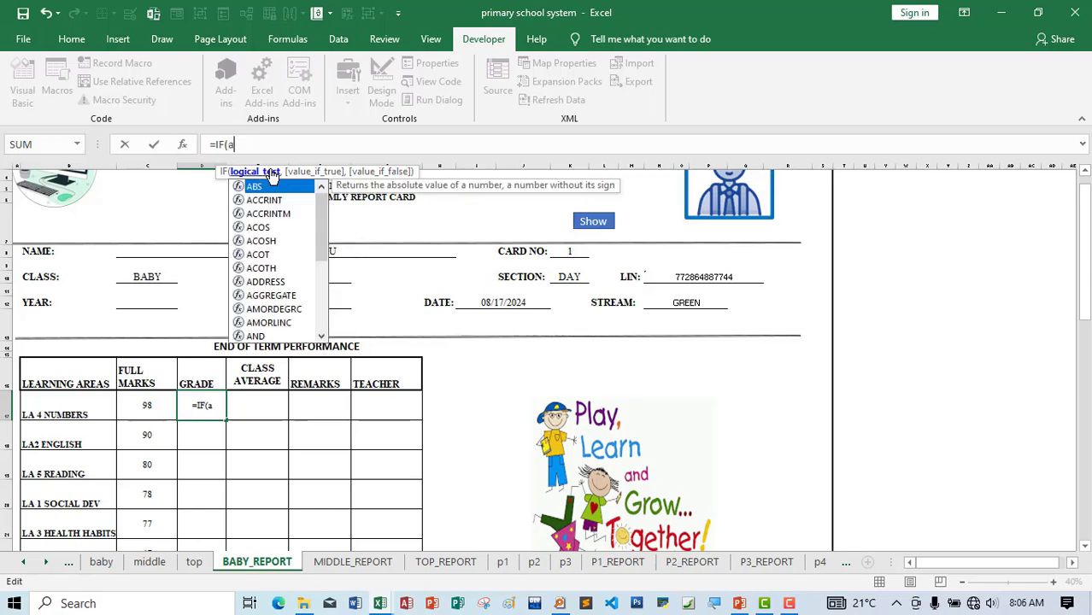
text(nd()
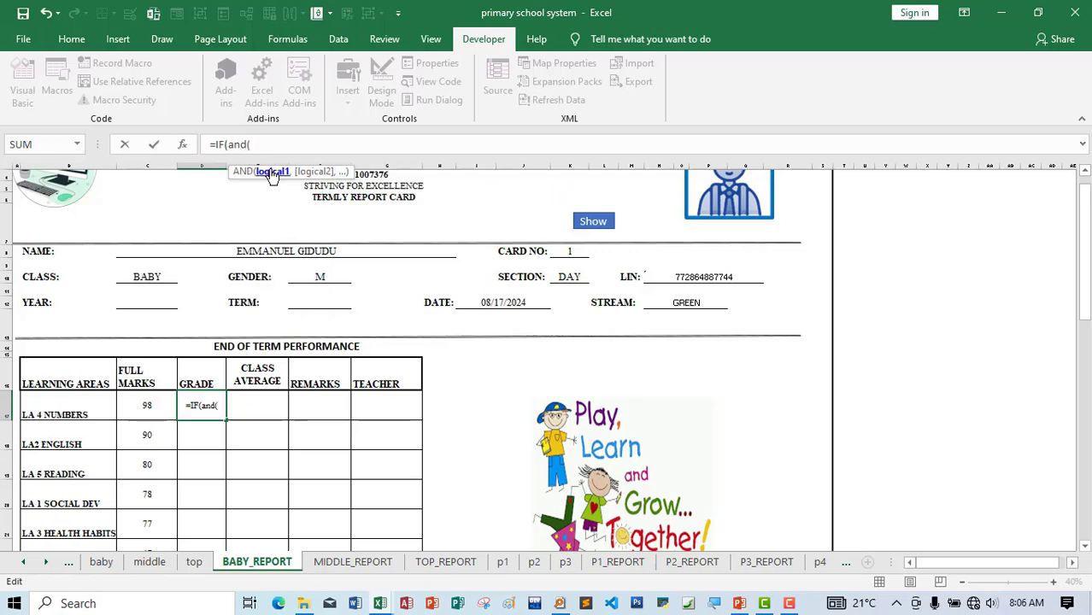
Complete the AND test with the conditions C17>=90 and C17<=100, using the LA 4 NUMBERS full mark.
click(155, 400)
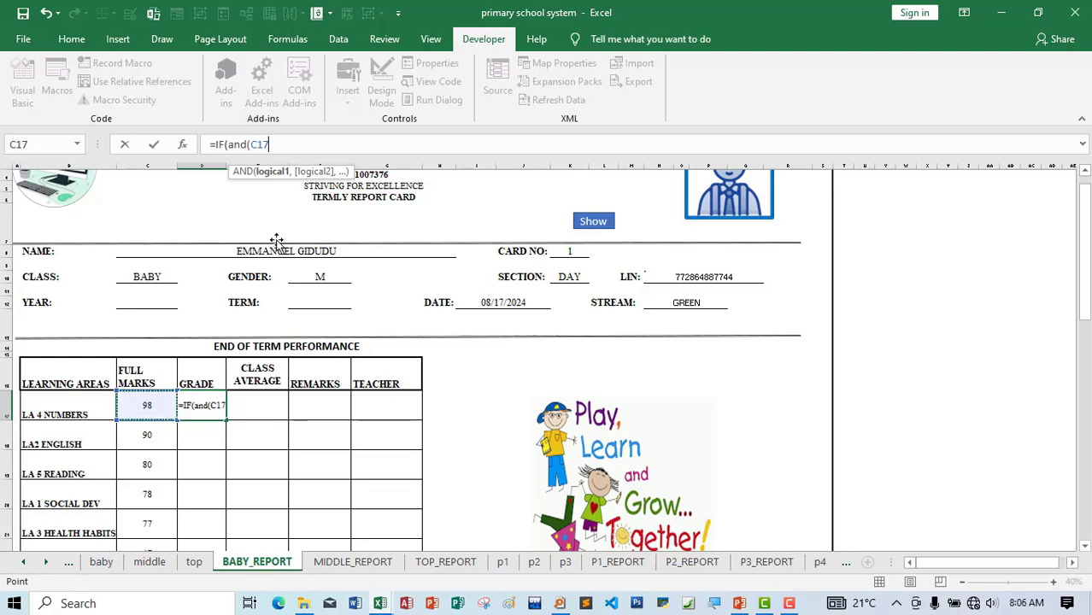
text(>)
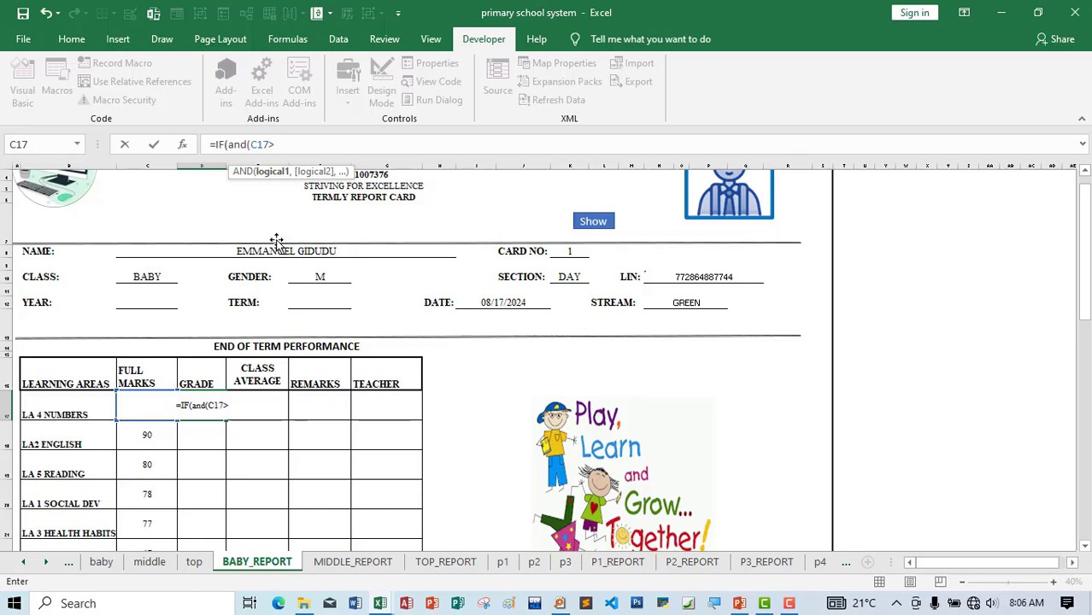
text(=90,)
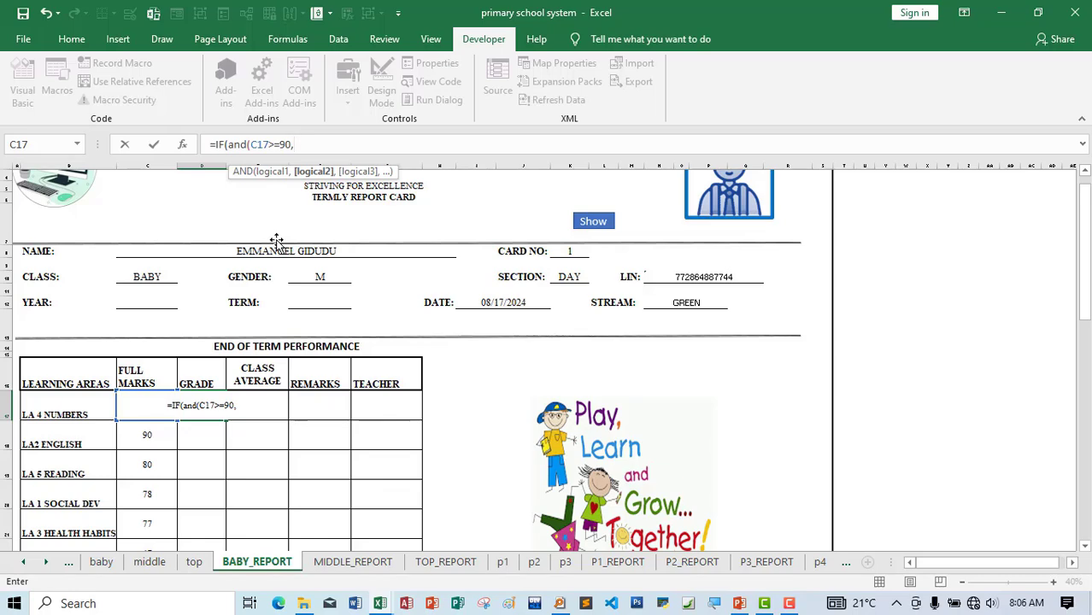
text(c17)
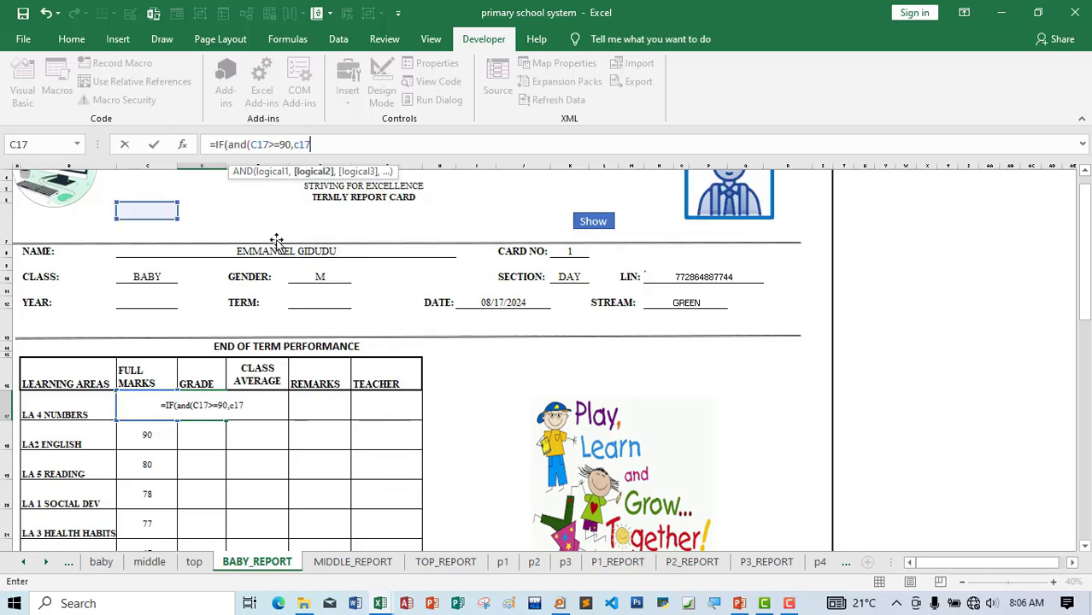
text(<=)
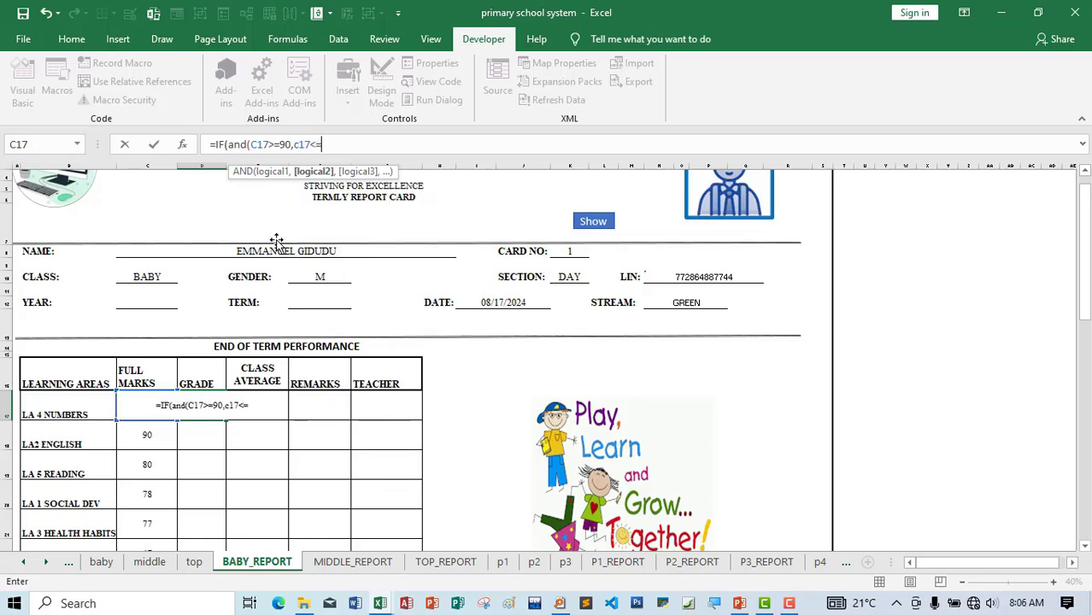
text(100),)
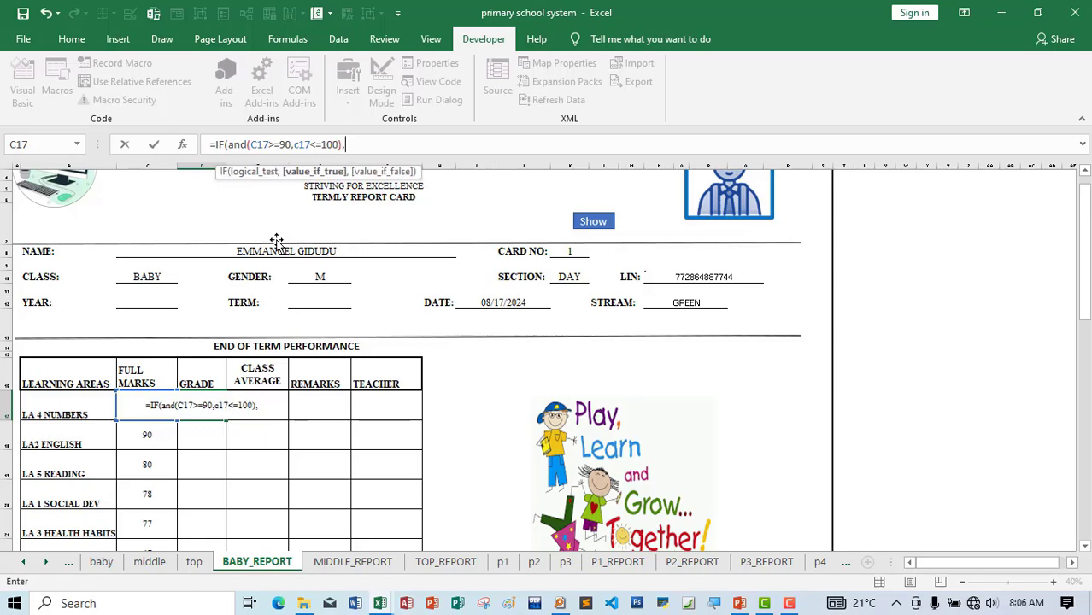
Set the first IF's value if true to "A" and continue to its value-if-false argument.
text("")
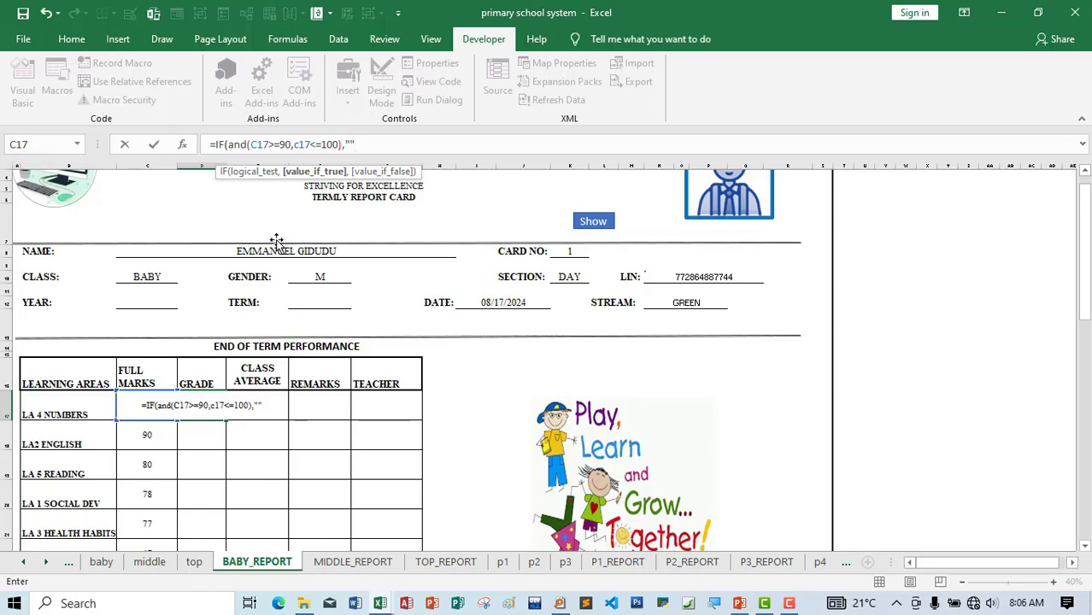
click(352, 145)
text(a)
key(BackSpace)
text(A)
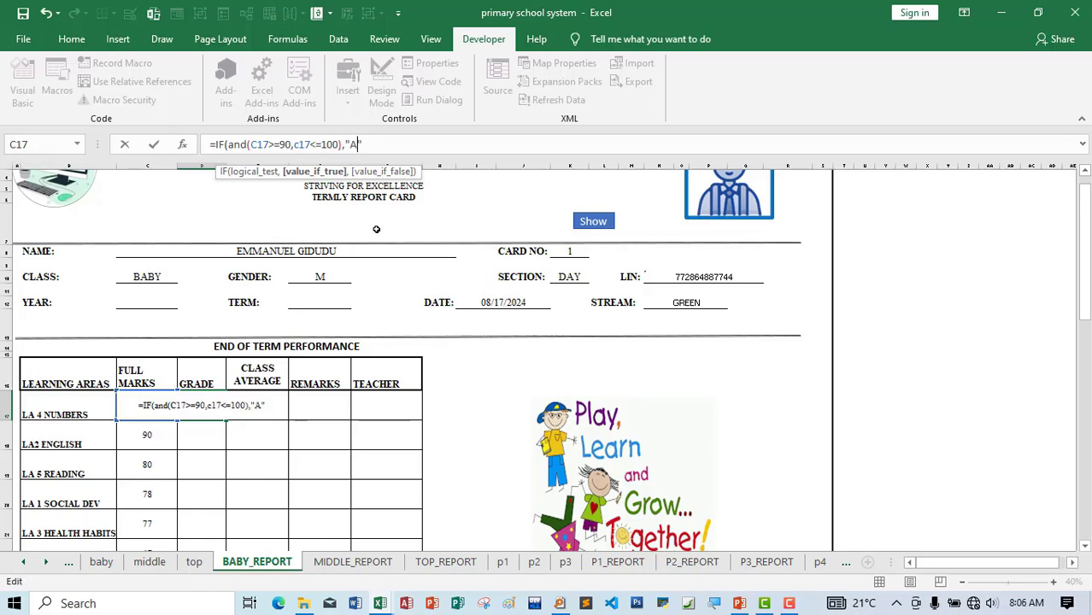
key(Right)
text(,)
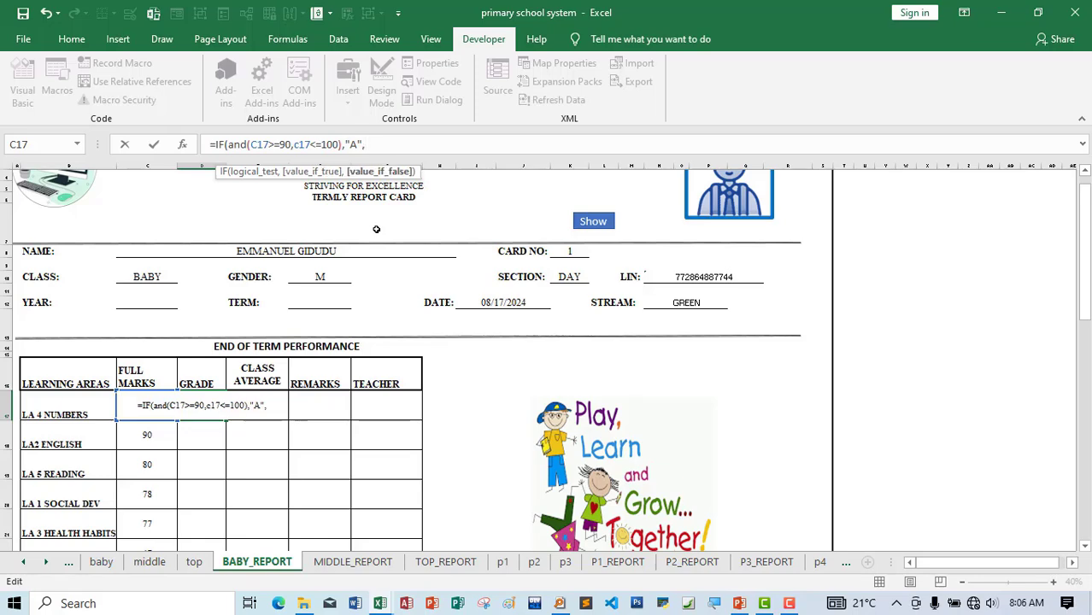
Nest a second IF with an AND test in the formula, with C17>=80 as its first condition.
text(IF()
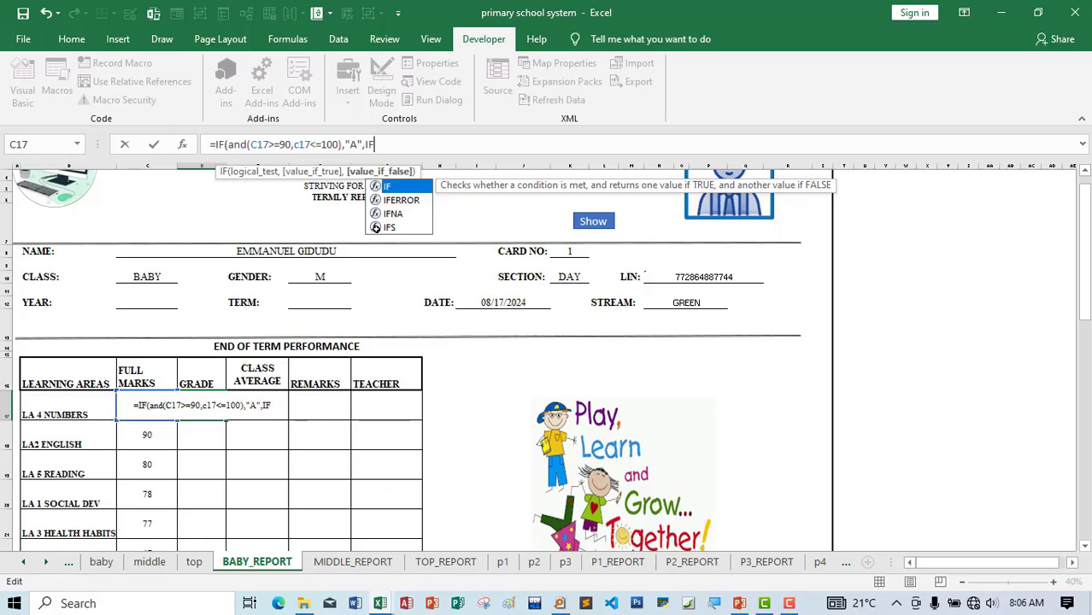
text(AND)
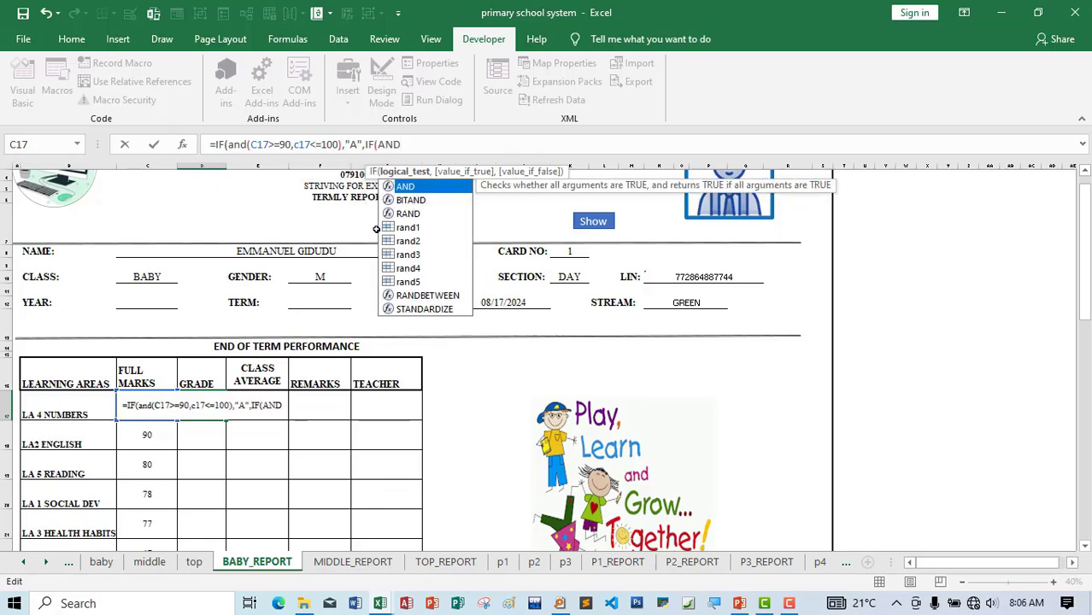
text(()
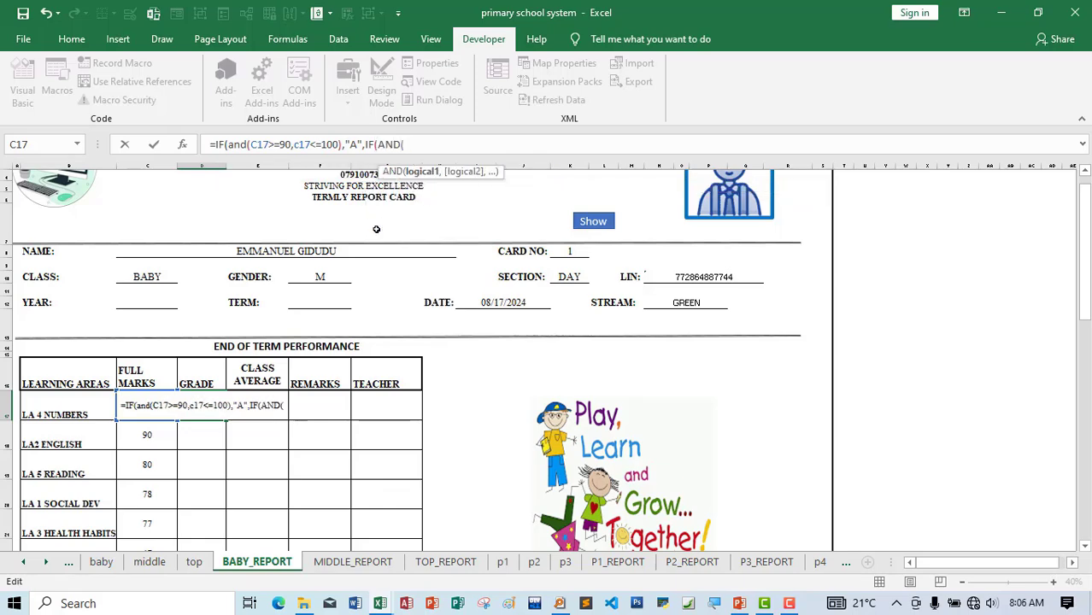
text(C17)
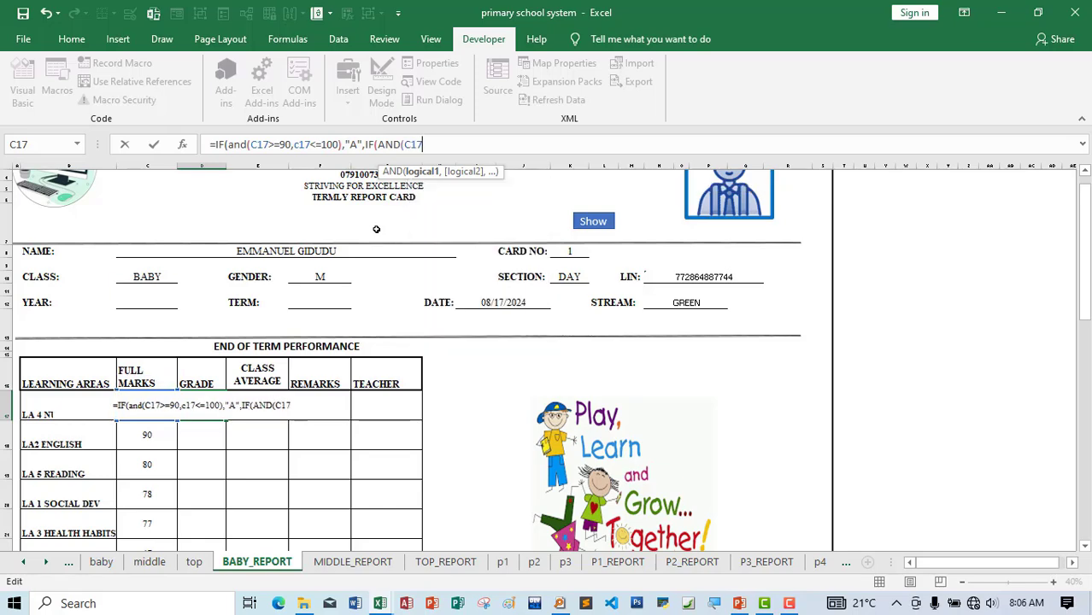
text(>=)
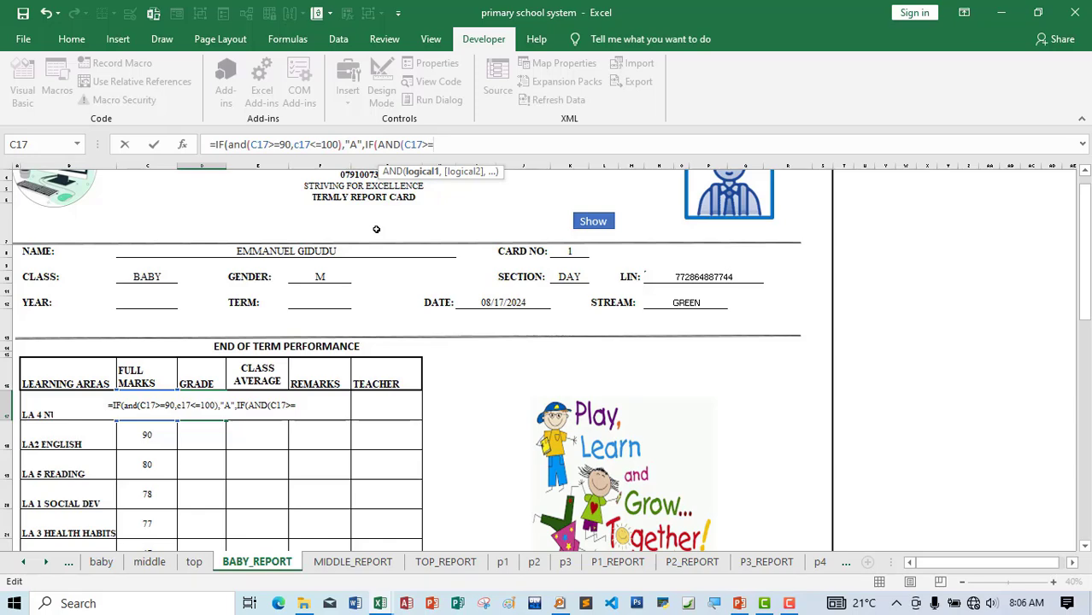
text(80,)
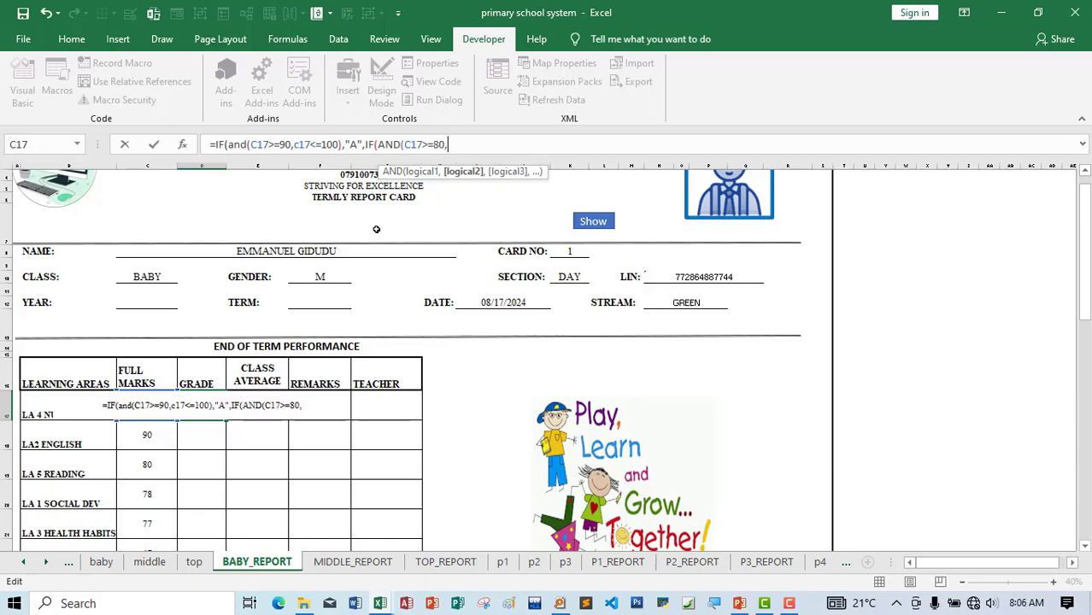
Complete the second AND test with C17<=89 and set "B" as that IF's value if true.
text(C)
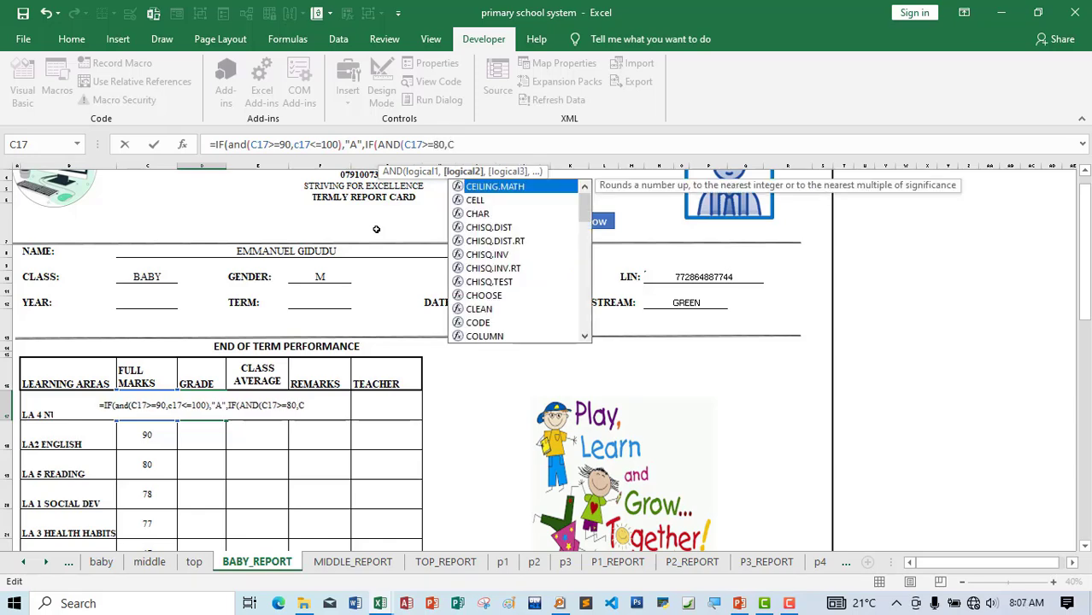
text(17)
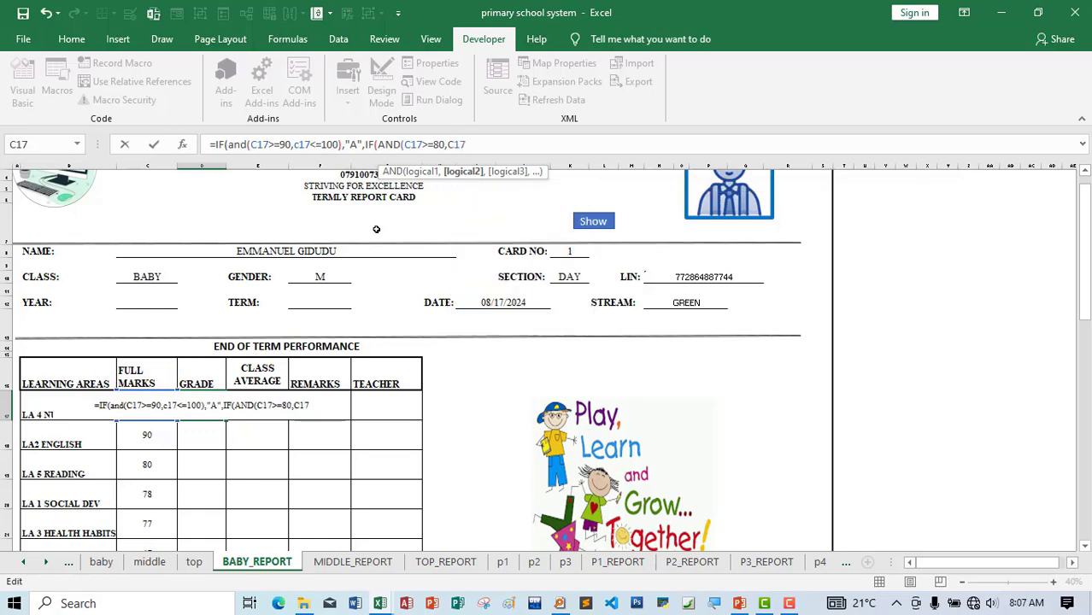
text(<=)
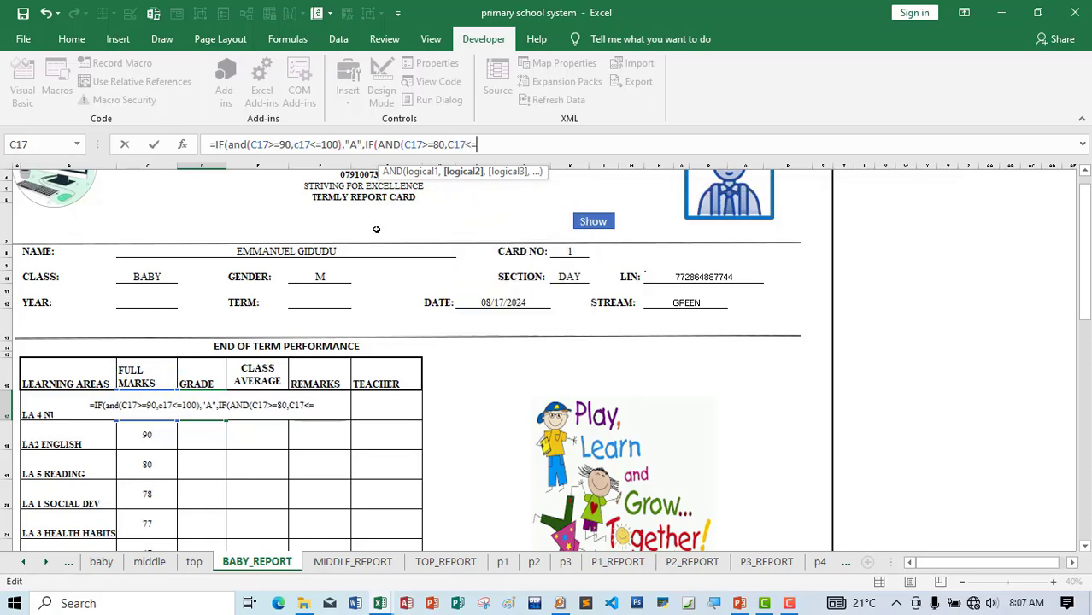
text(89)
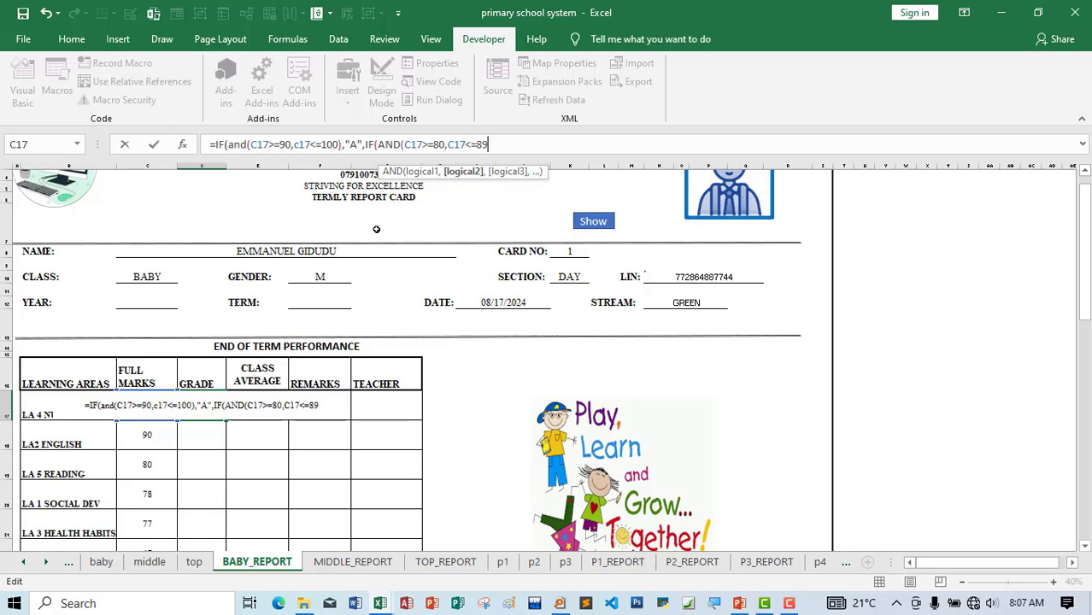
text())
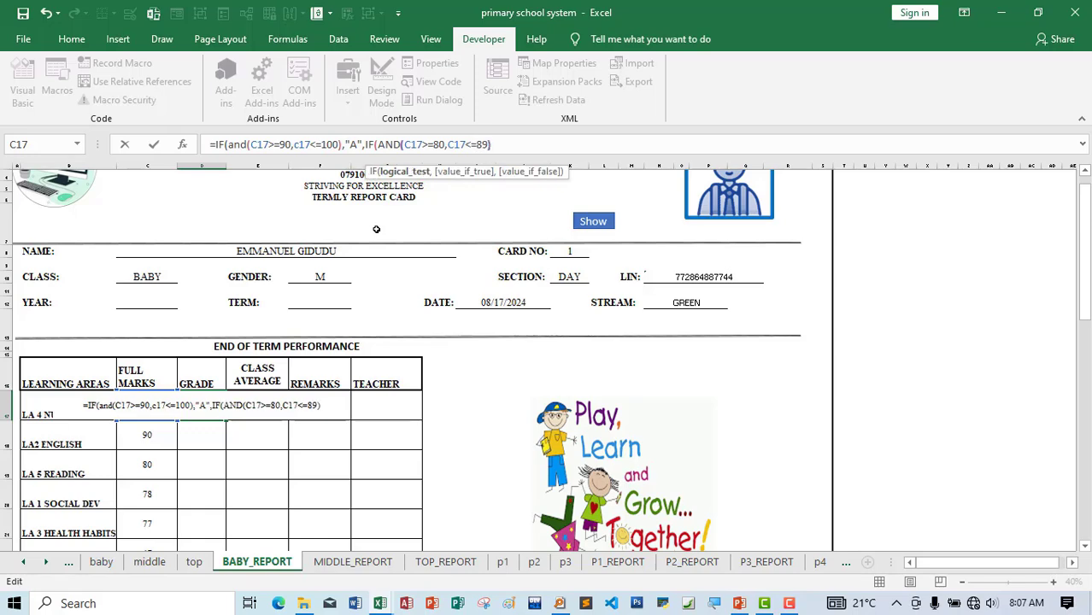
text(,")
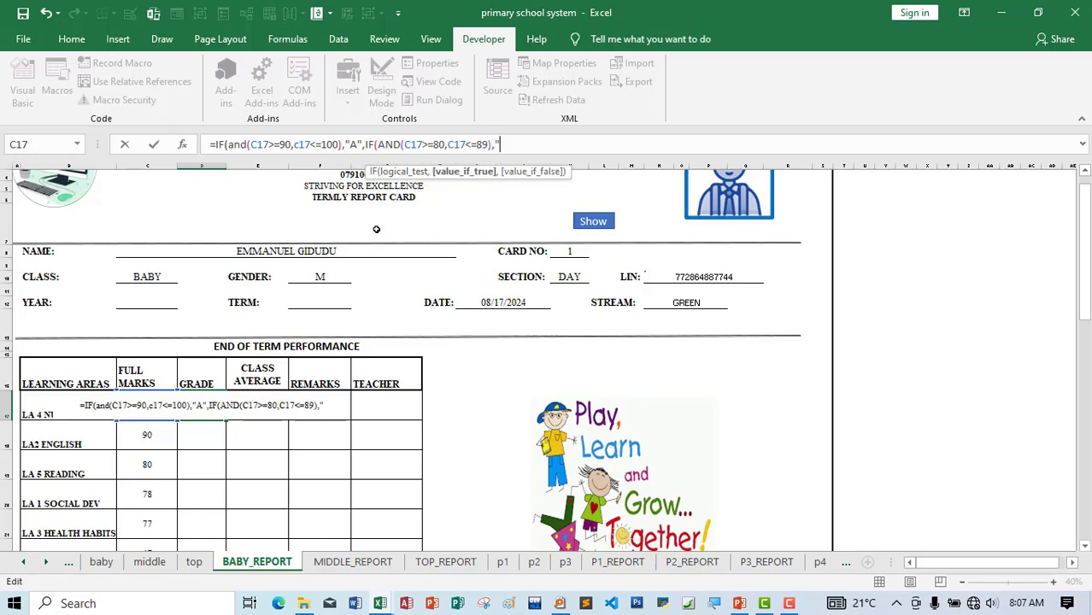
text(B)
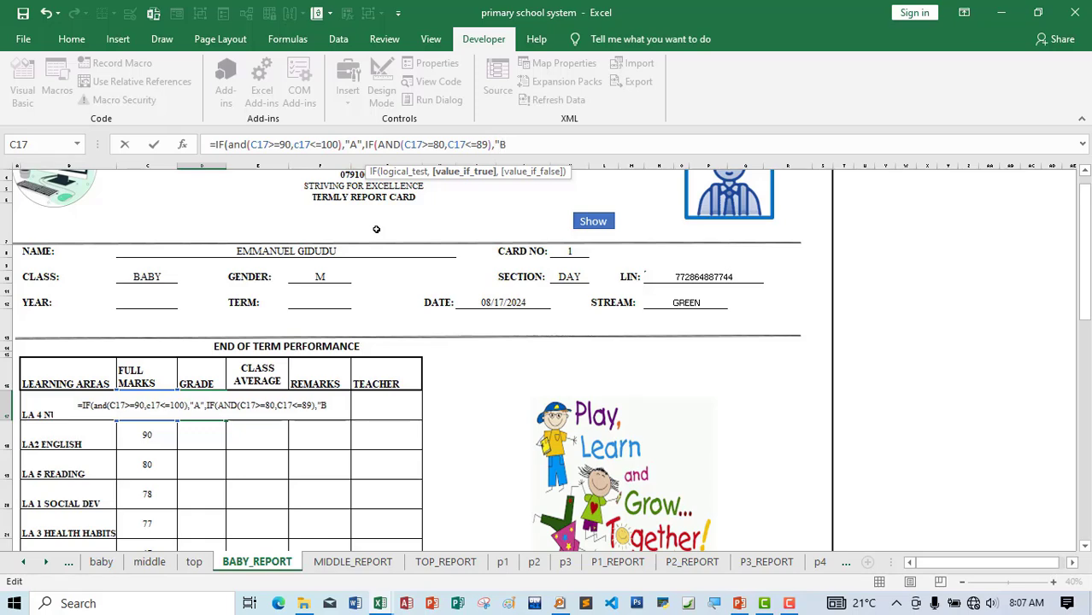
text(")
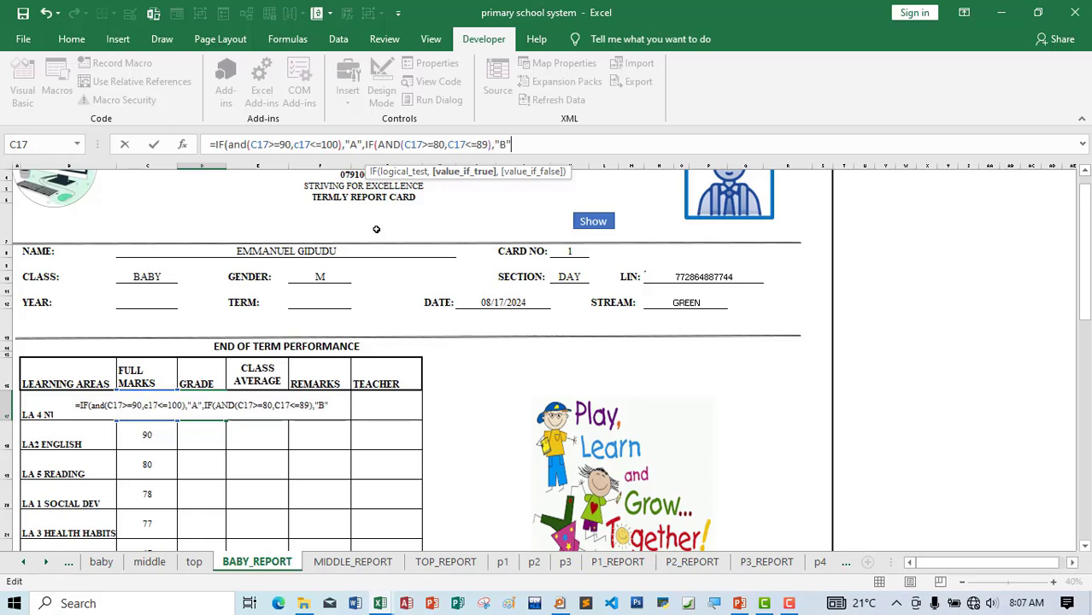
Nest a third IF as the second IF's value if false, with C17>=70 as its first condition.
text(,IF)
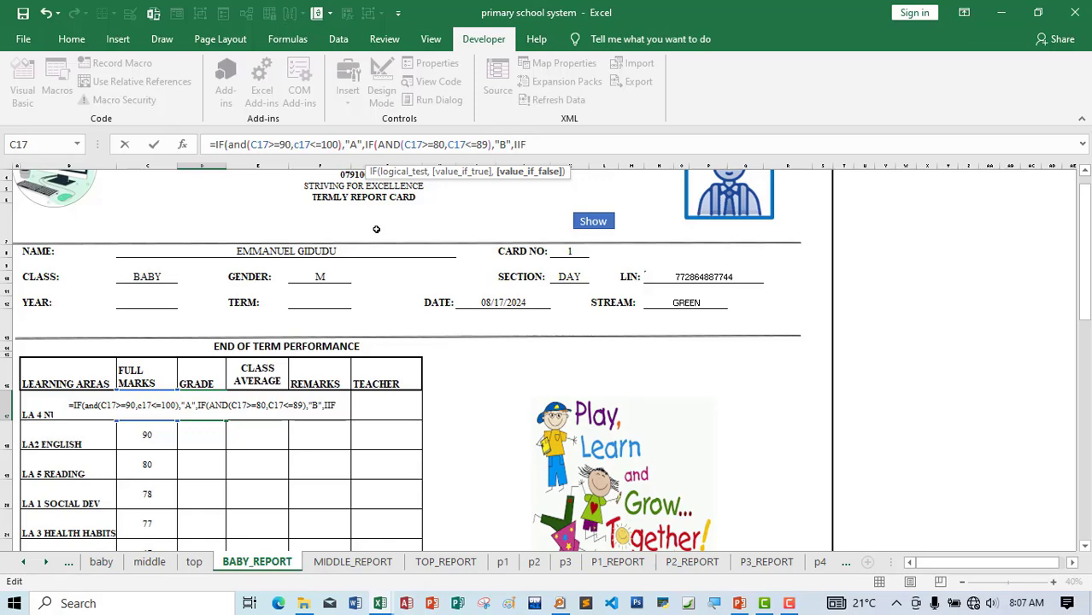
key(BackSpace)
key(BackSpace)
text(F()
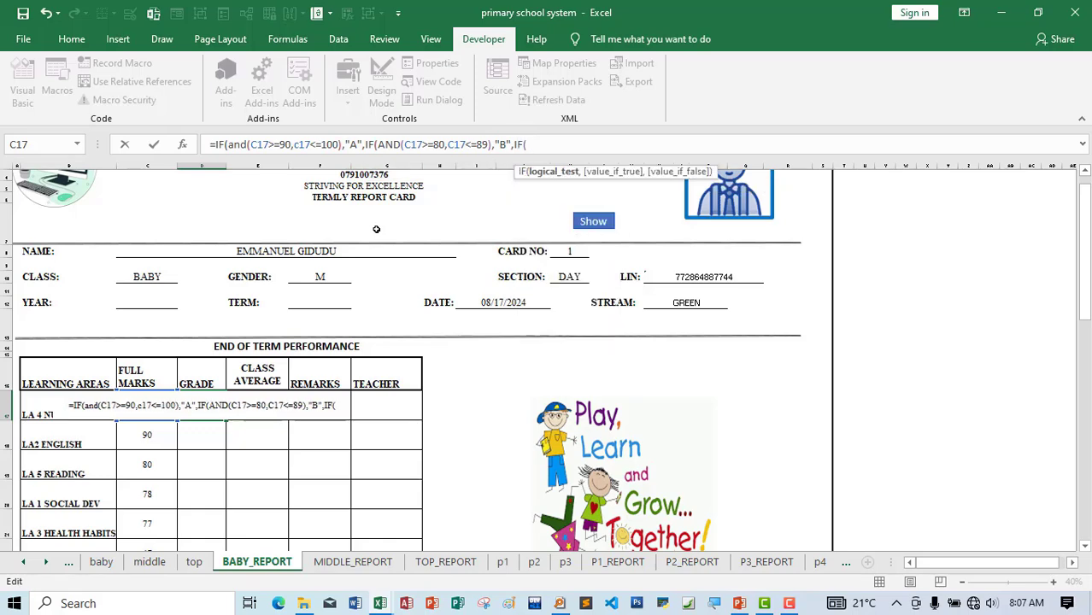
text(C17)
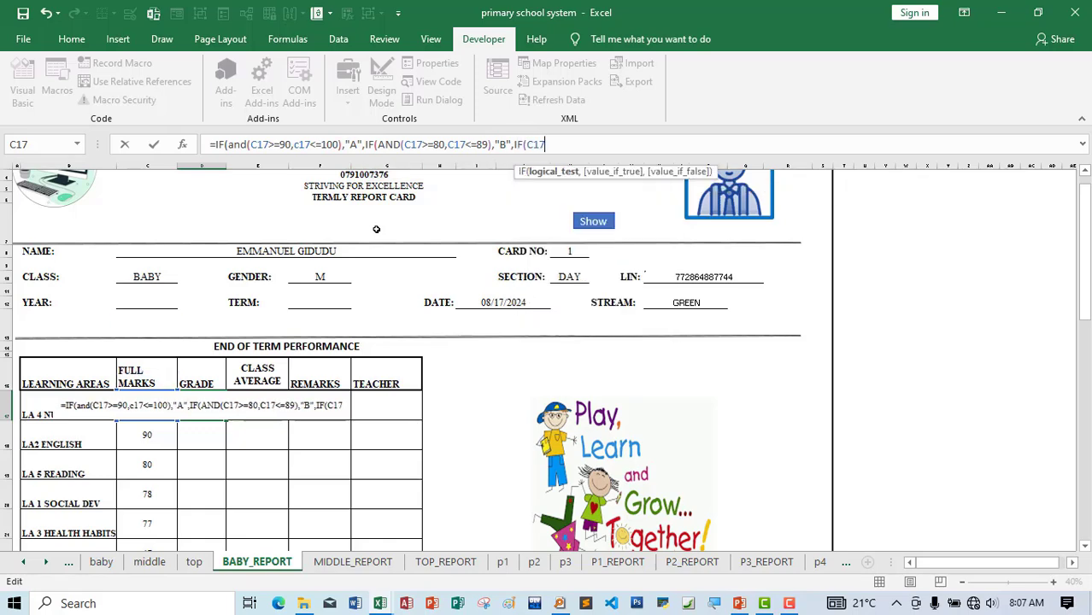
text(>=)
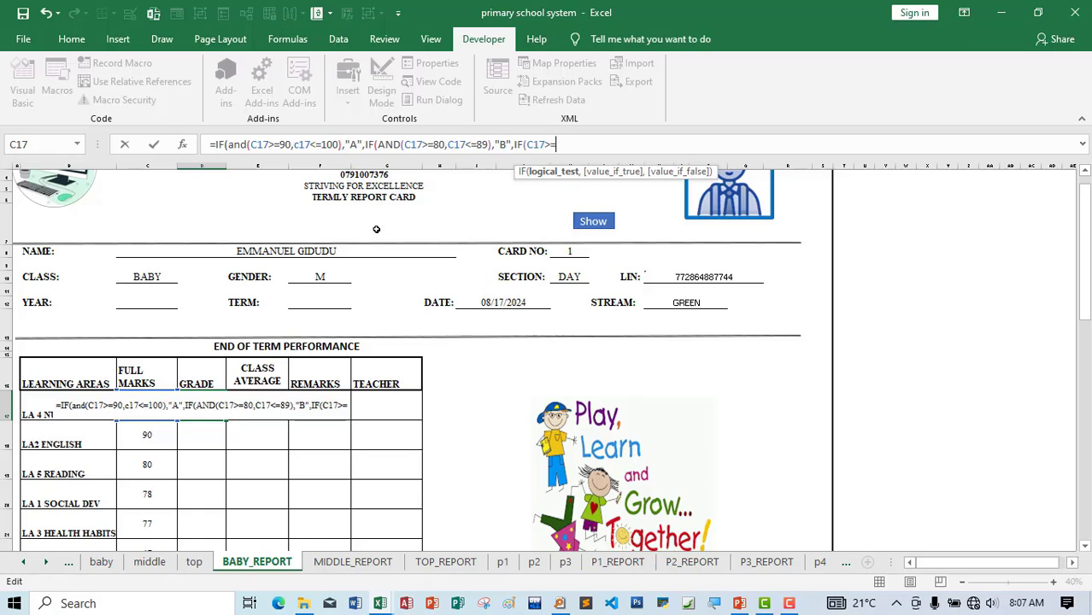
text(70,)
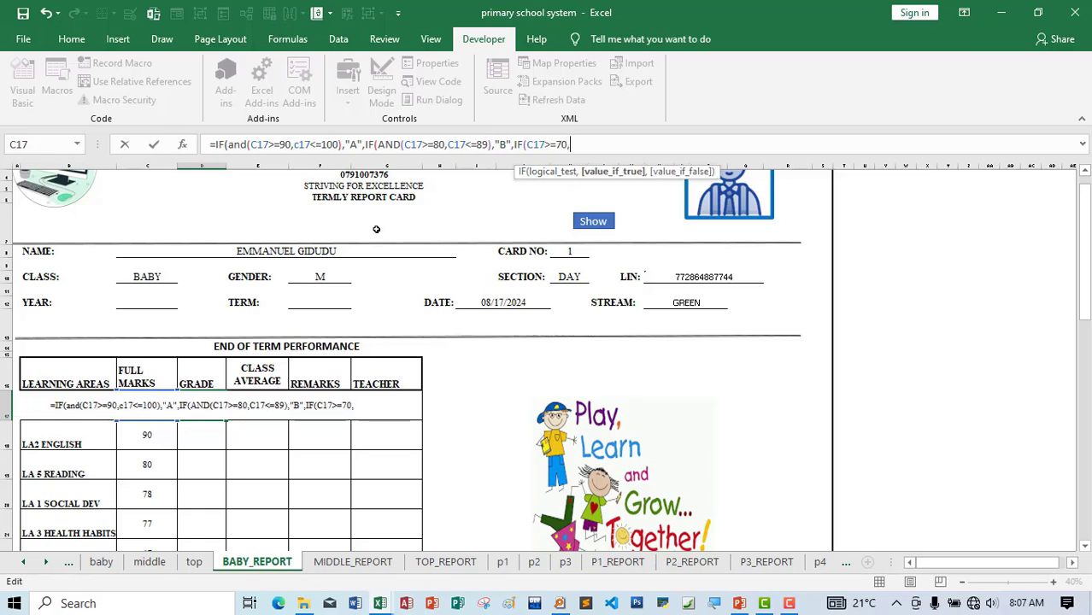
Add C17<=79 as the third IF's second condition and close the test with a single parenthesis.
text(C17)
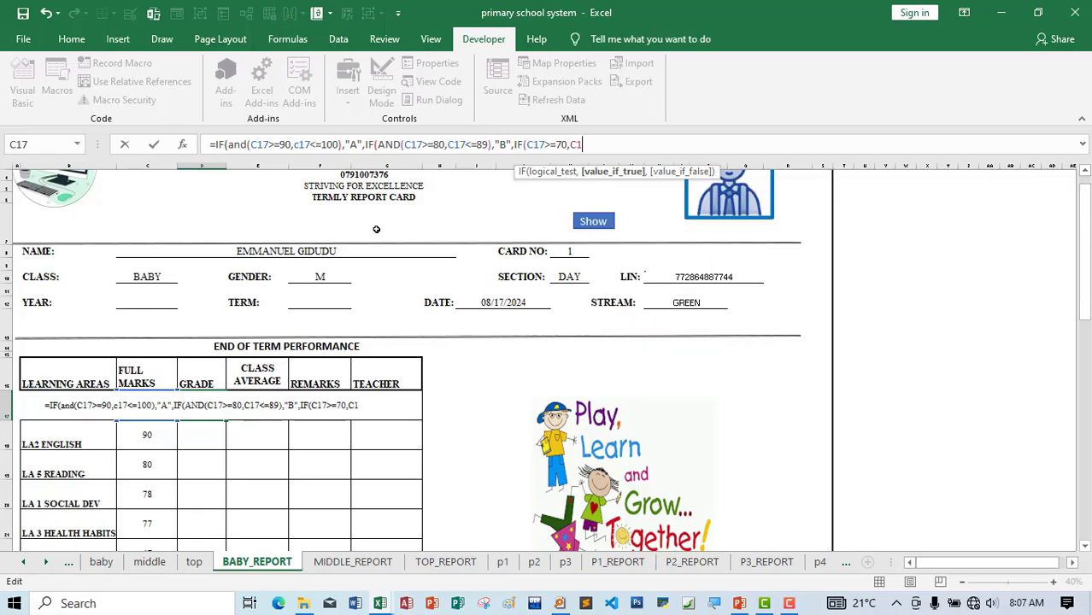
text(<)
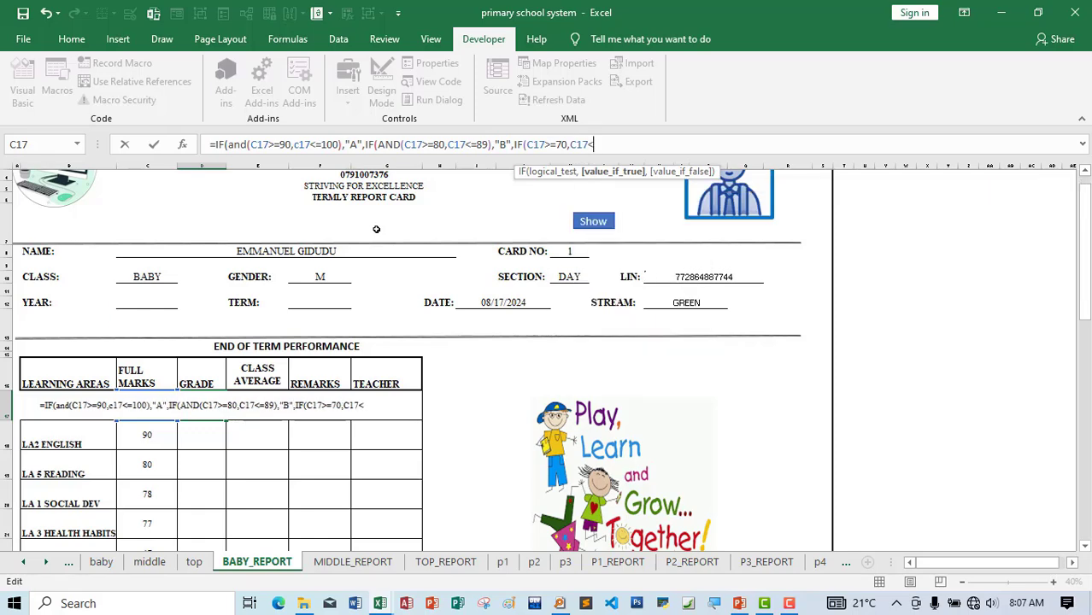
text(=)
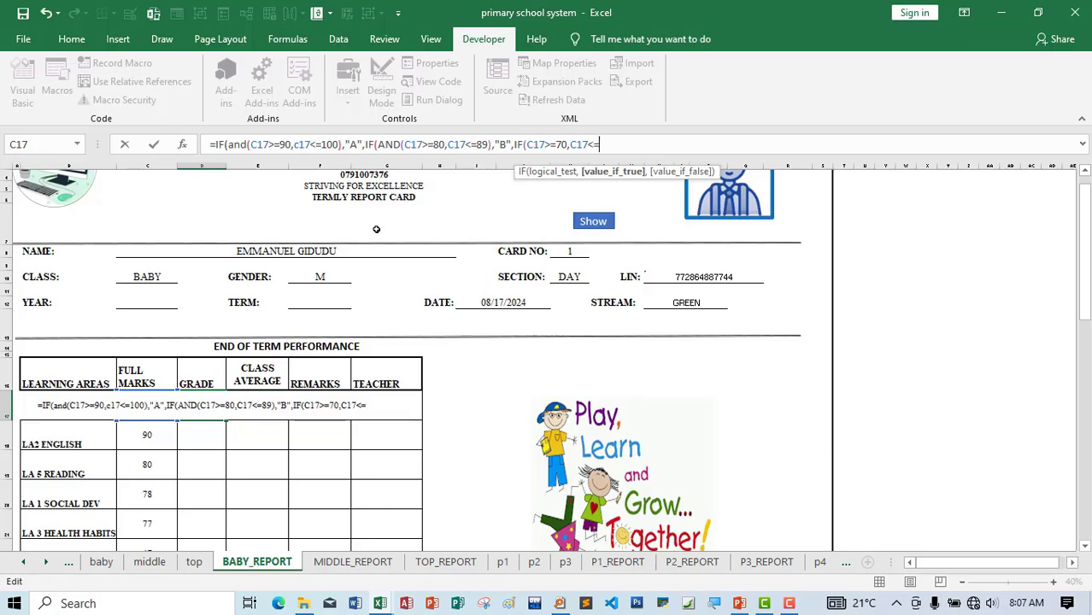
text(79)
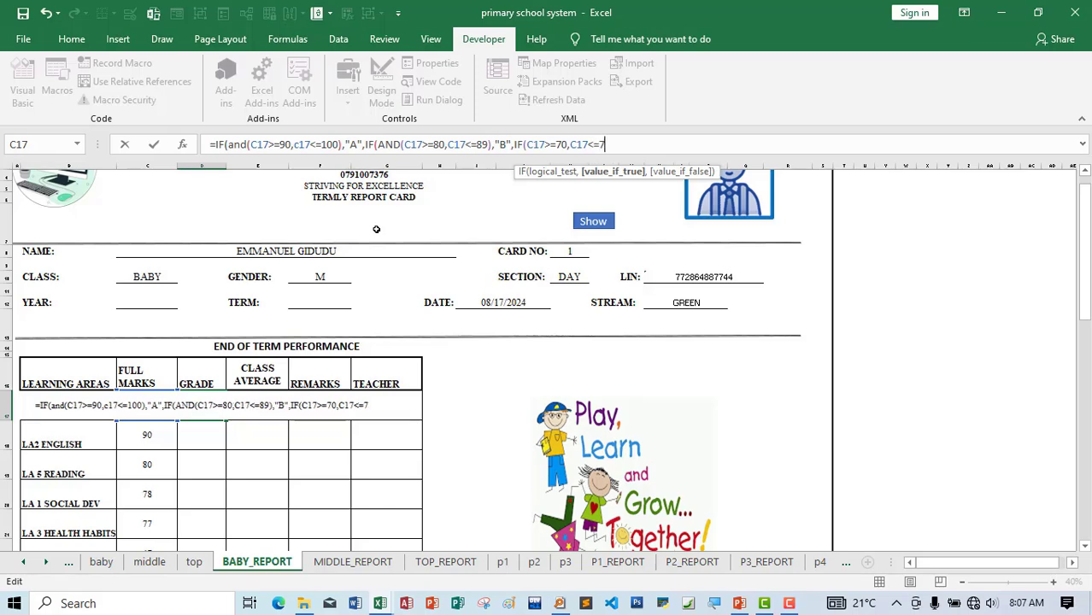
text(,)
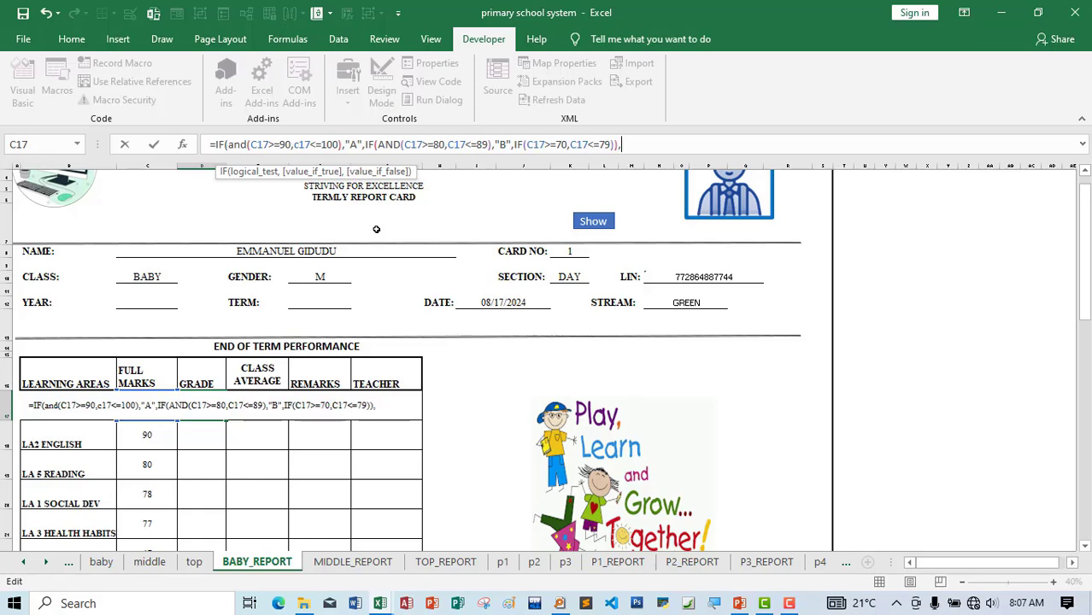
key(BackSpace)
key(BackSpace)
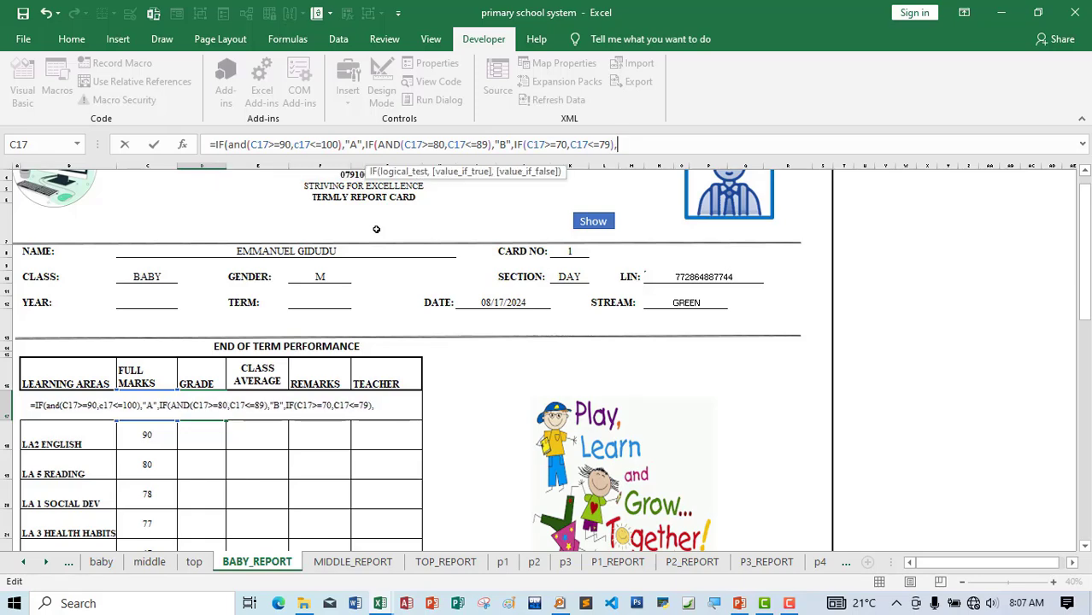
Set "C" as the third IF's result and continue to the next argument without closing the function.
text(,")
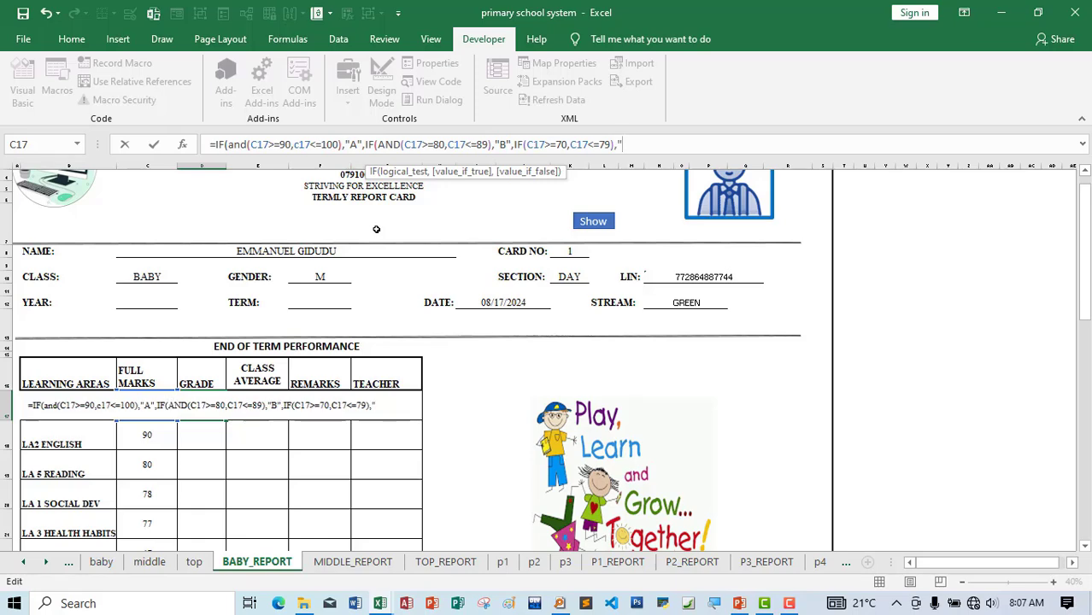
text(C")
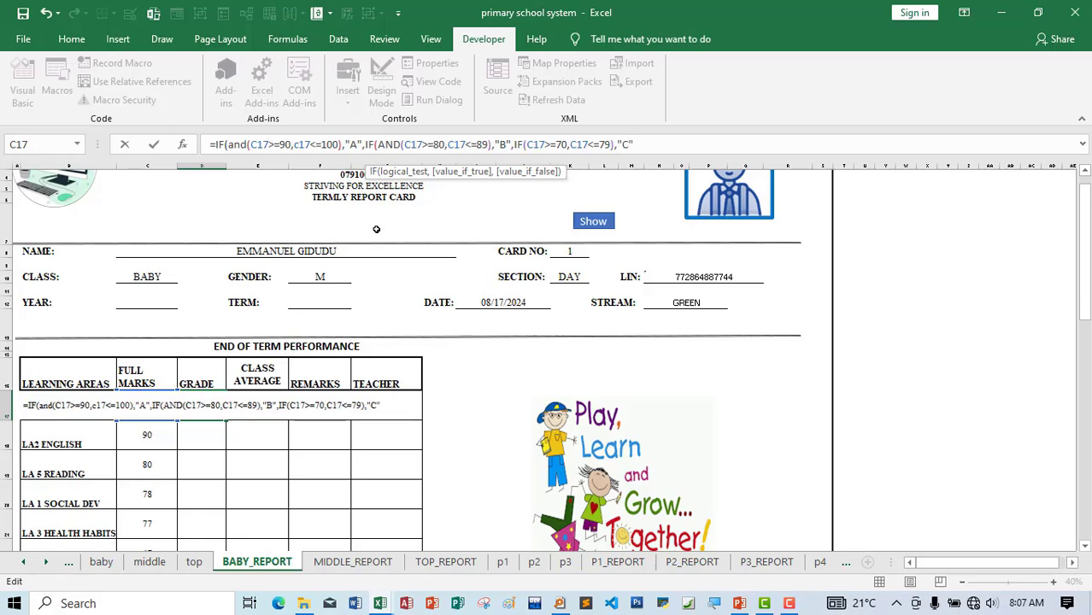
text(),)
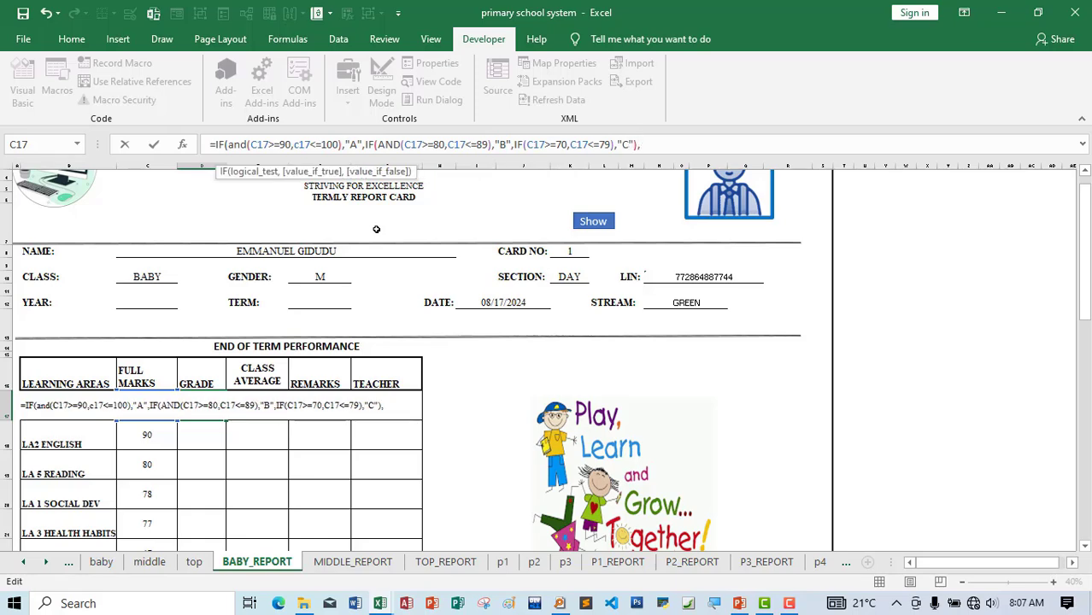
key(BackSpace)
key(BackSpace)
text(,)
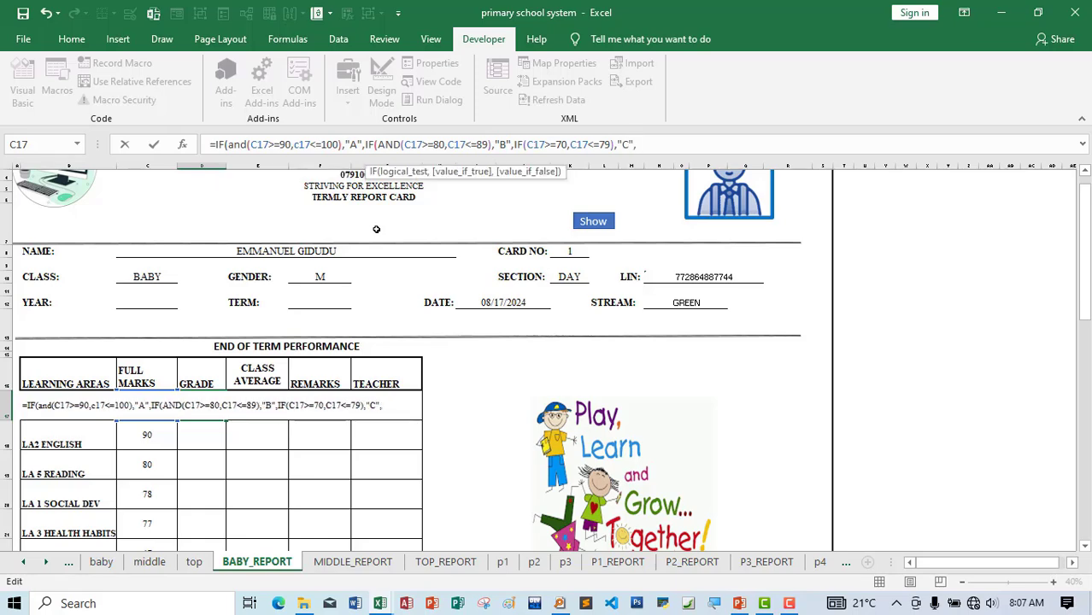
text(if)
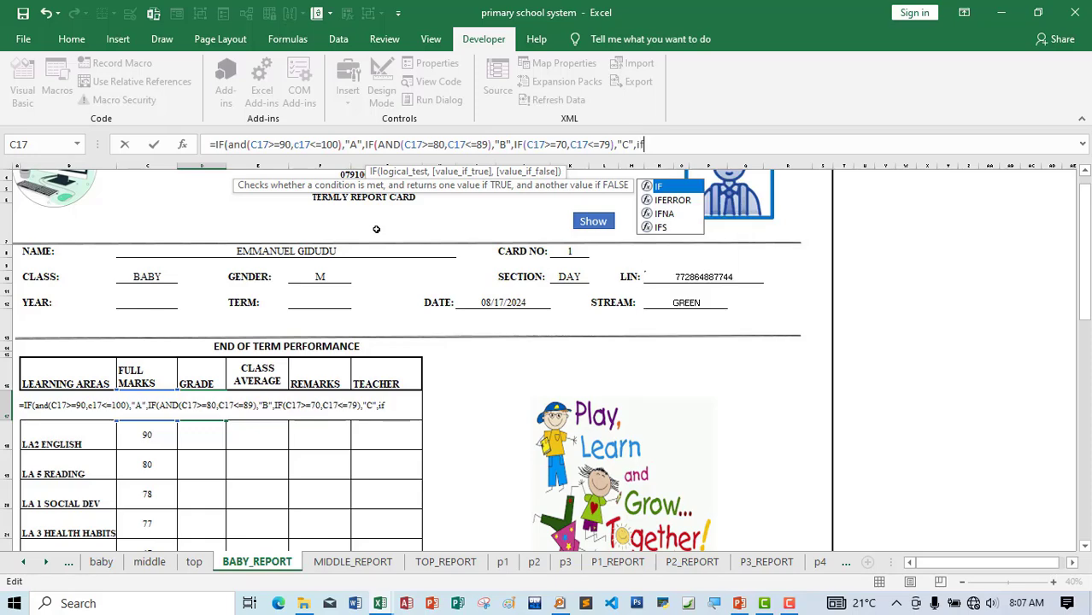
key(BackSpace)
key(BackSpace)
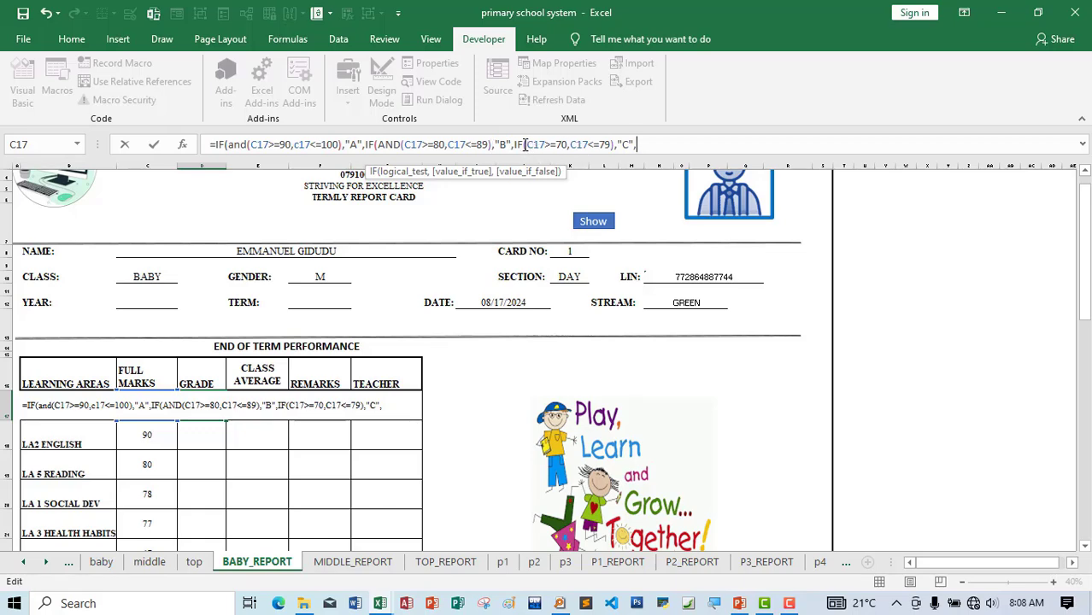
Insert the missing AND function around the third IF's conditions C17>=70 and C17<=79, and return to the formula's end.
click(524, 145)
text((and)
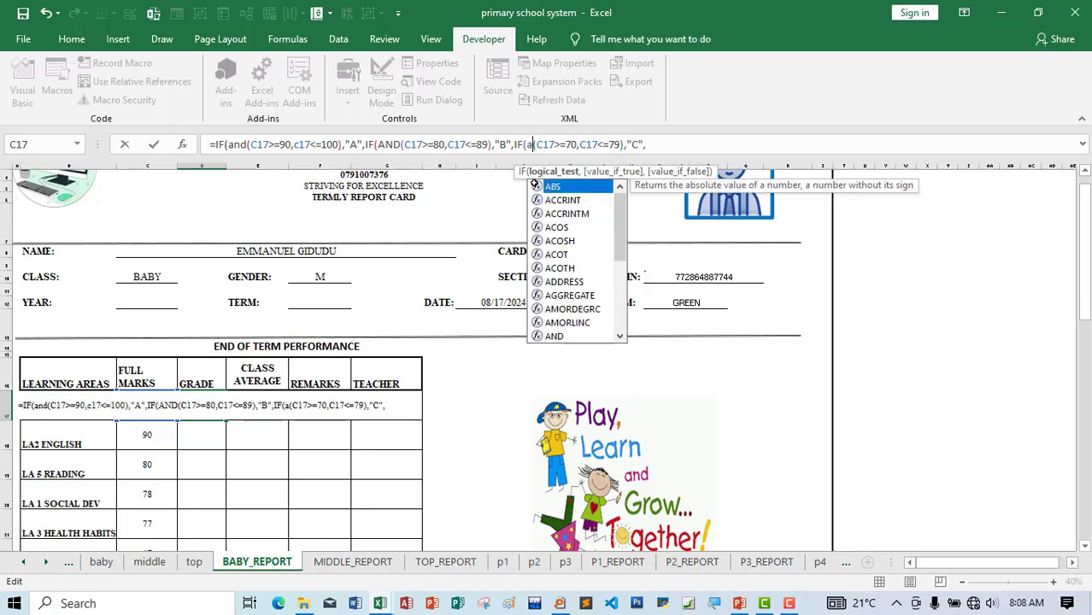
click(670, 145)
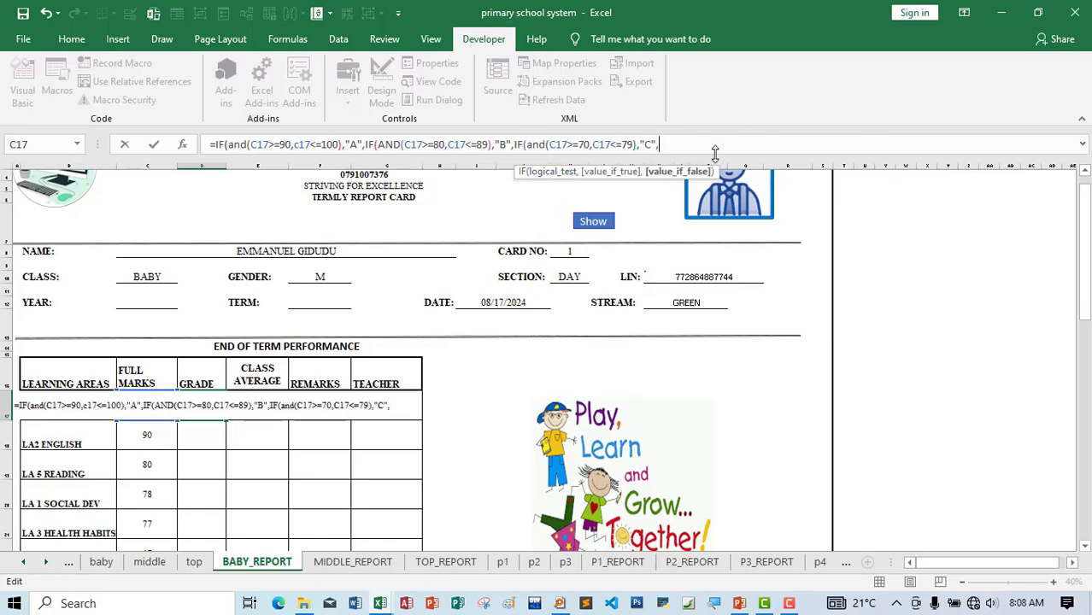
Nest a fourth IF with the AND test c17>60 and c17<69, and set "D" as its value if true.
text(if)
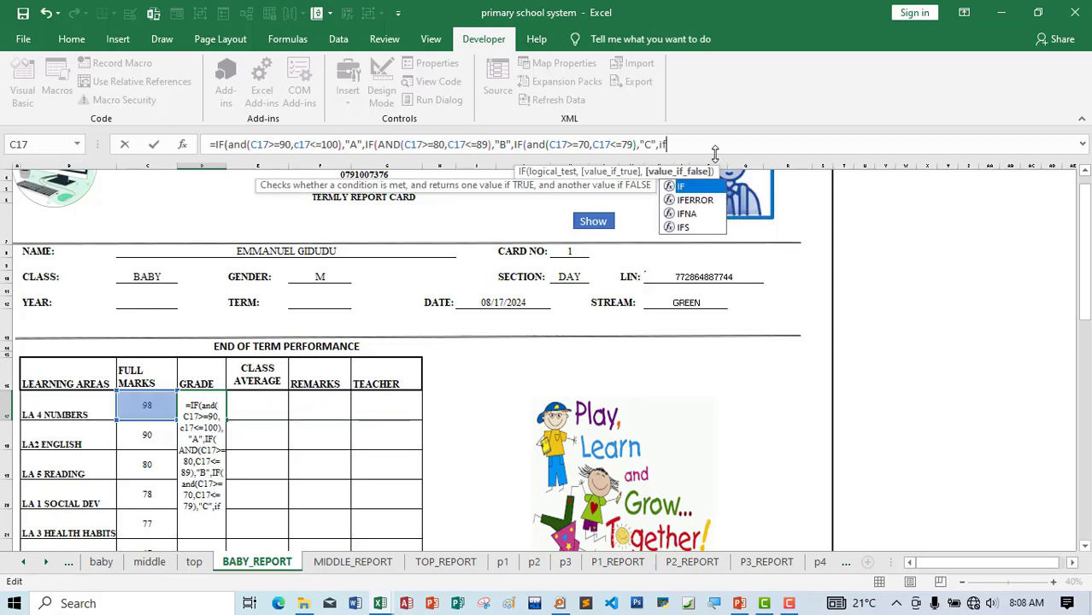
text((and)
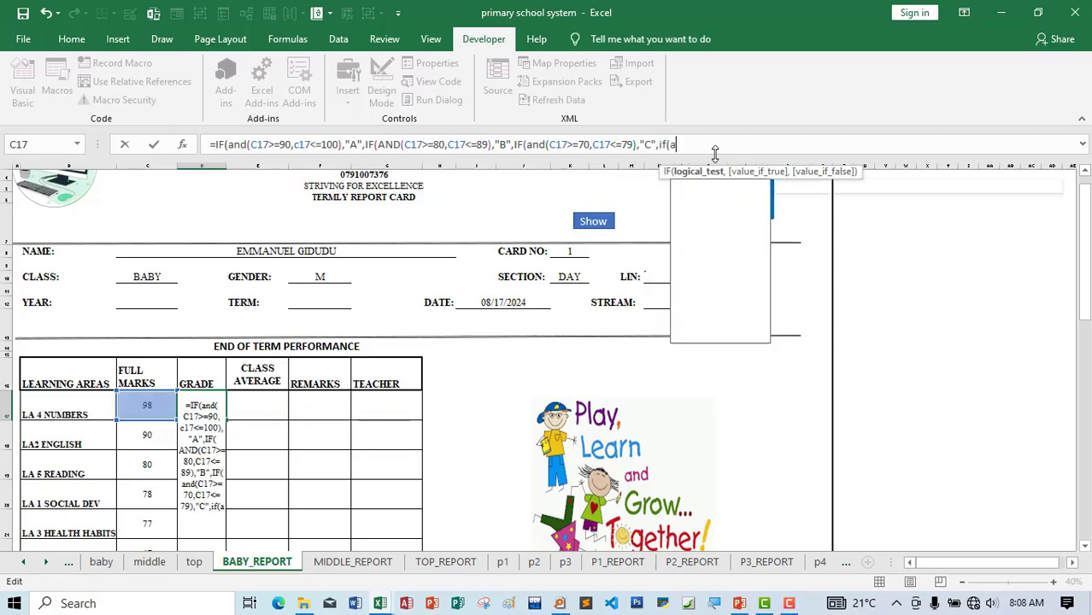
text(()
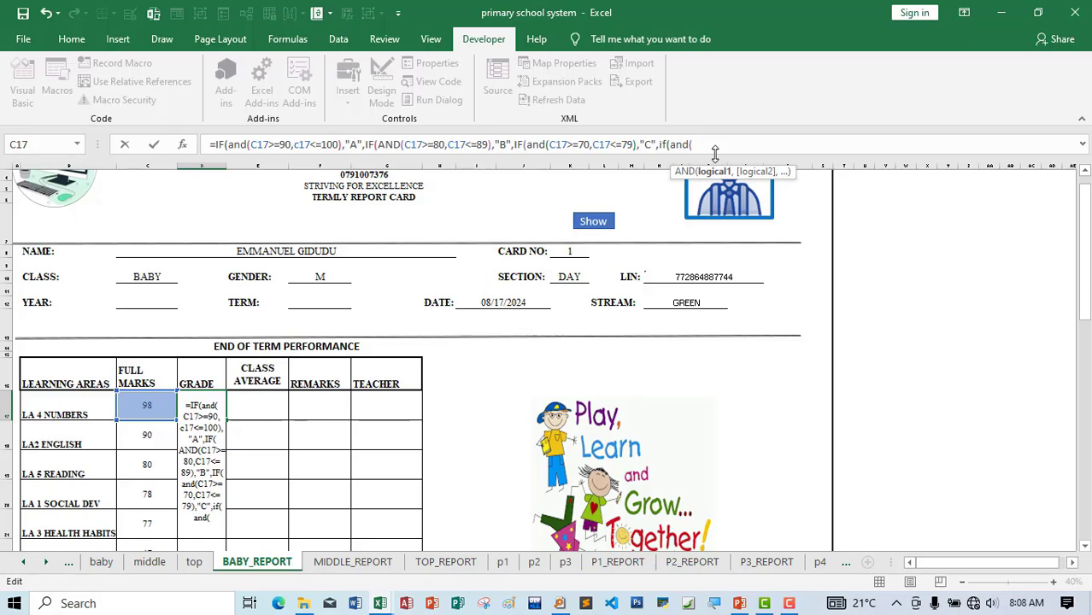
text(c17>60,)
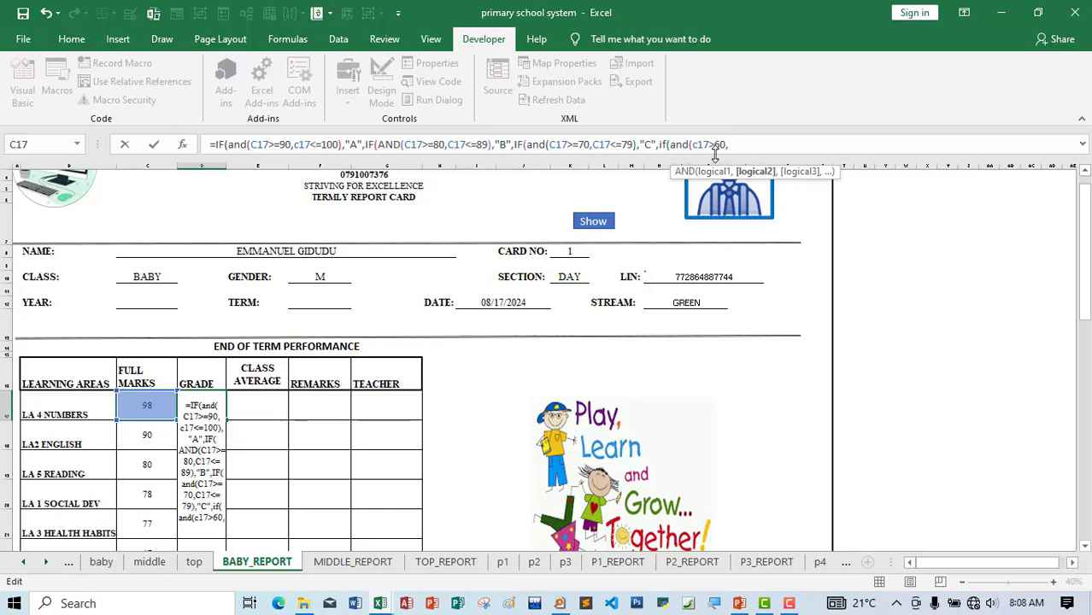
text(c17<)
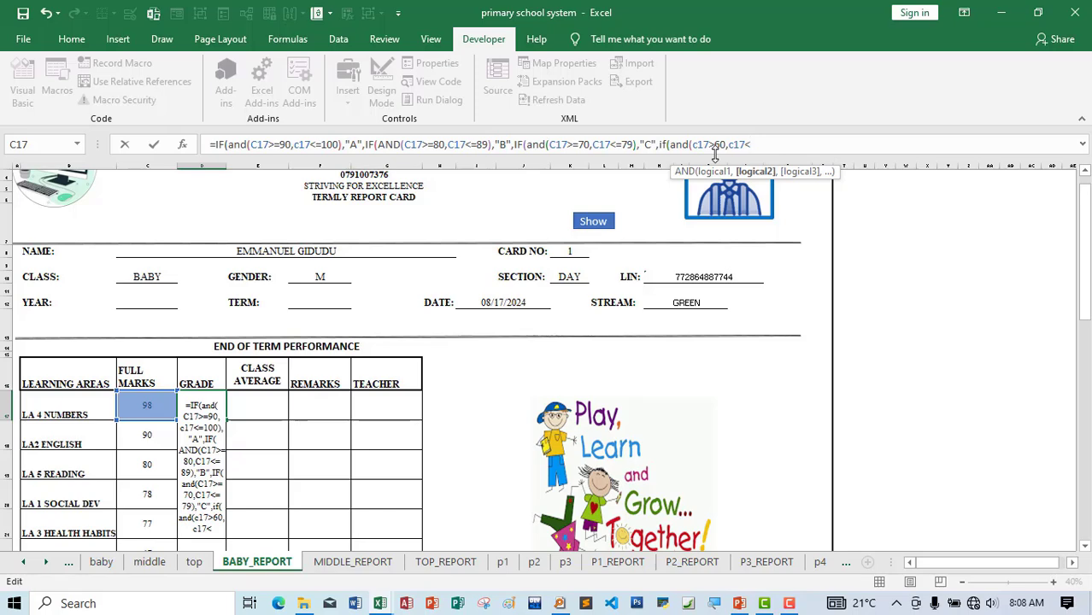
text(69))
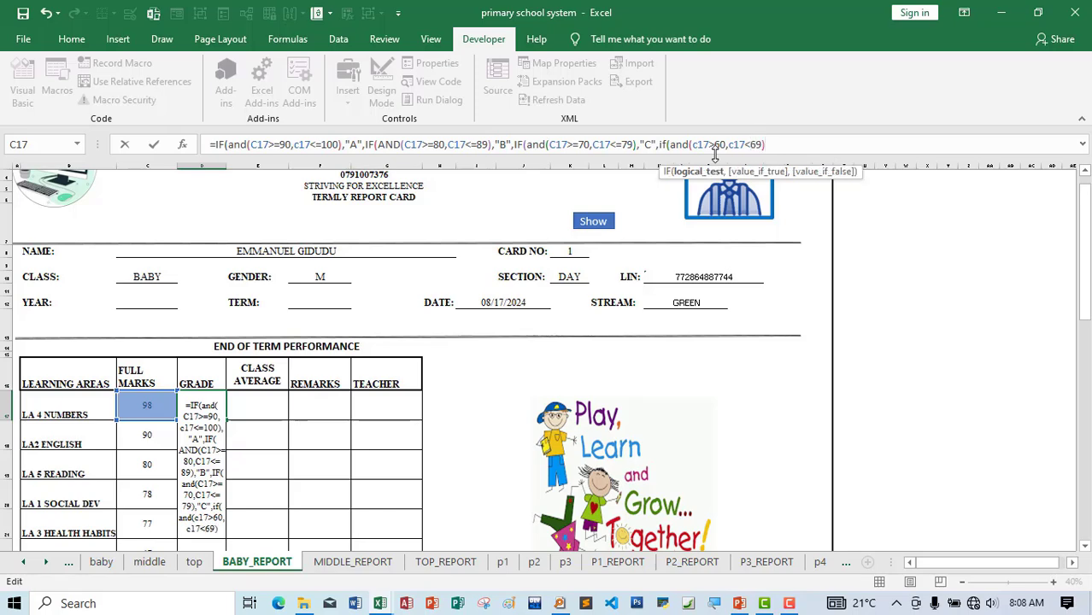
text(,")
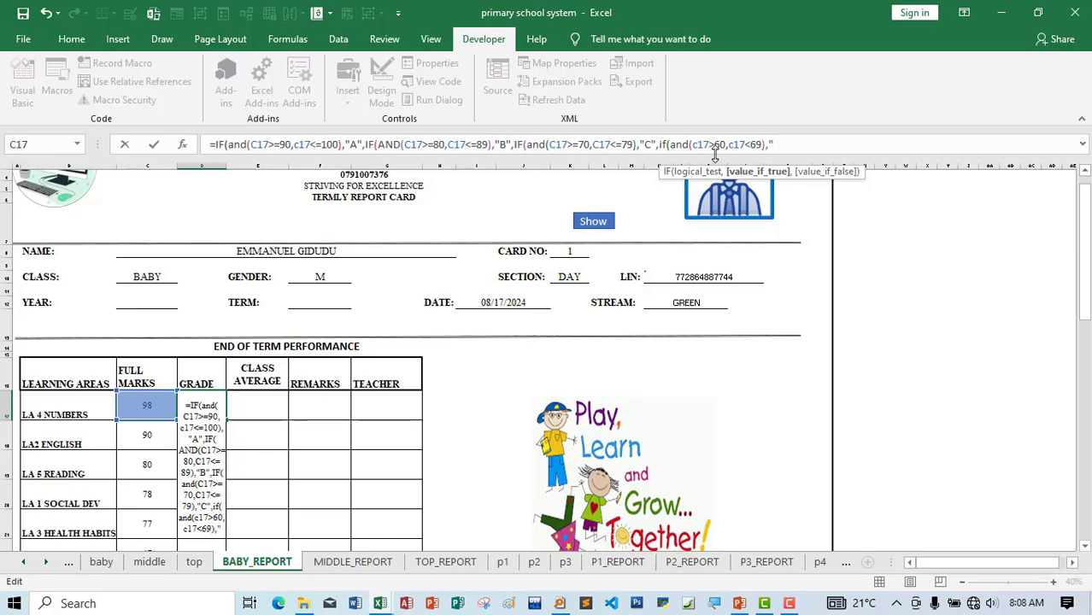
text(D",)
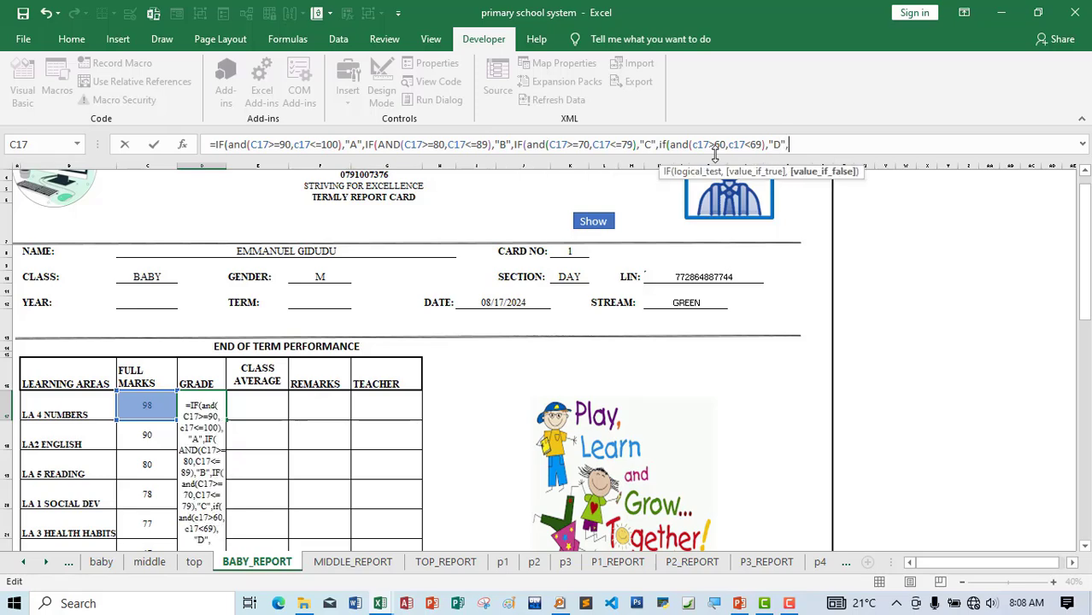
Nest a fifth IF with the AND test c17>0 and c17<=59, and continue to its value-if-true argument.
text(if()
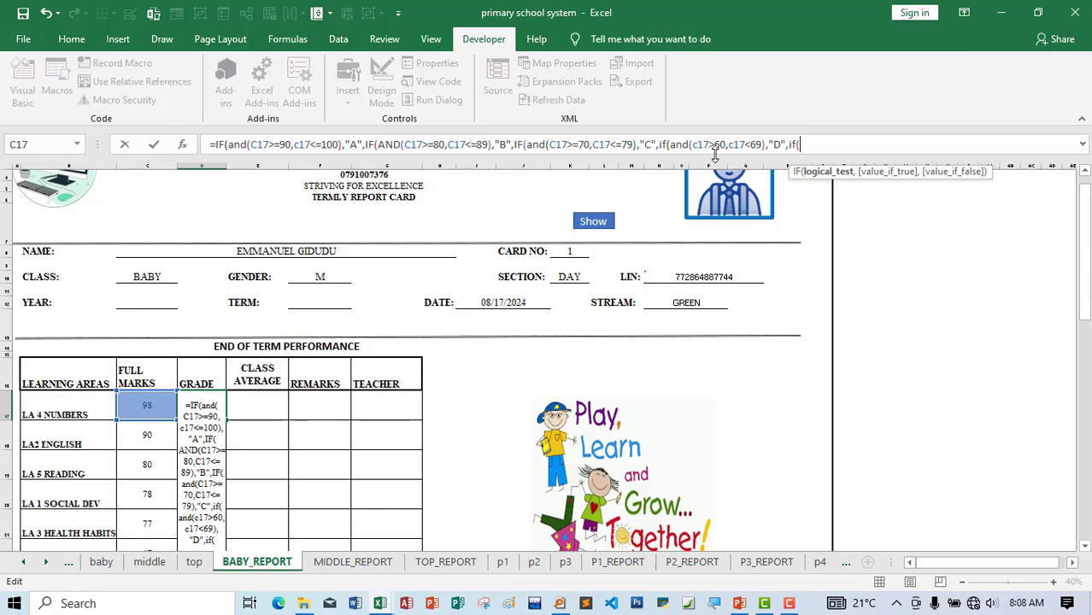
text(and()
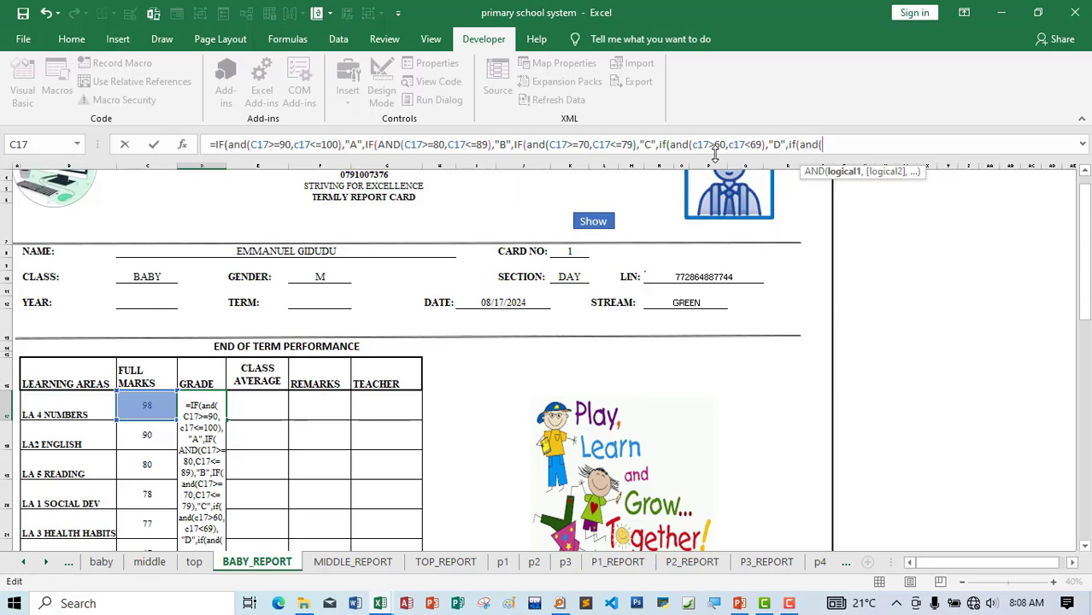
text(c17>)
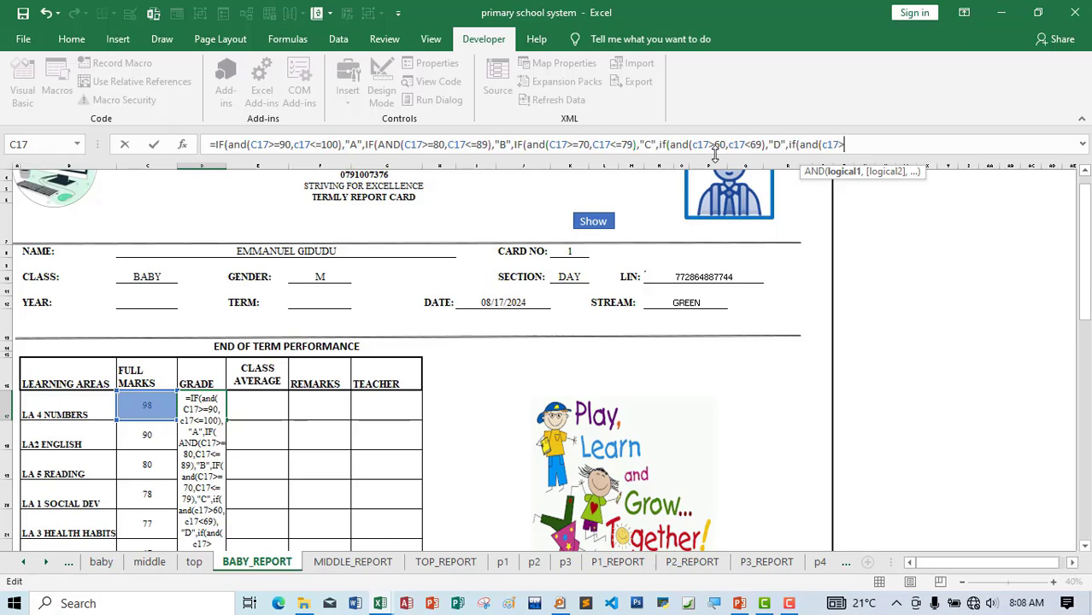
text(0,c1)
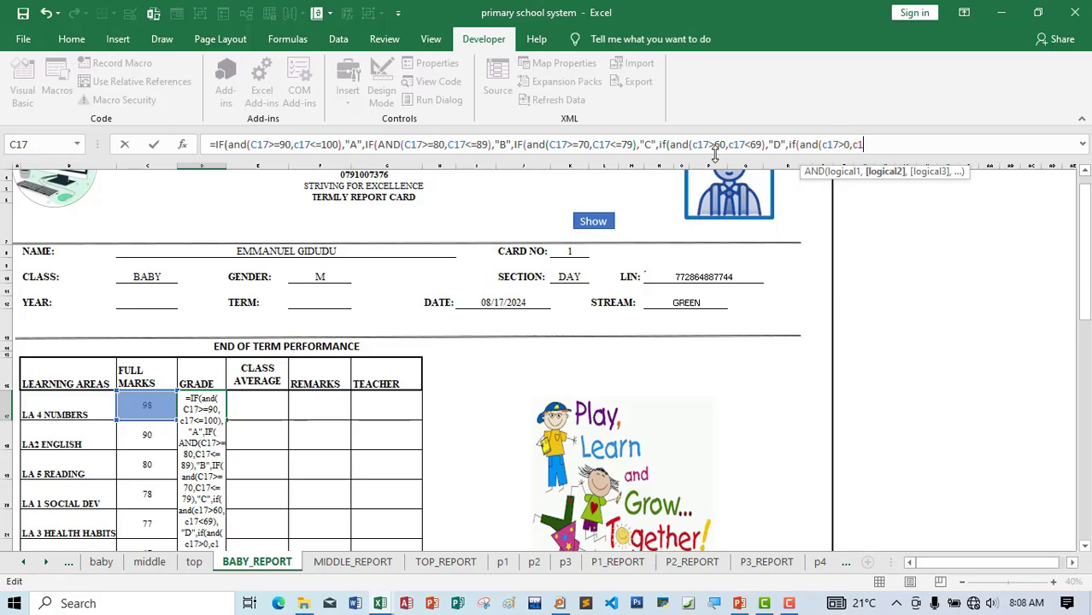
text(7<59)
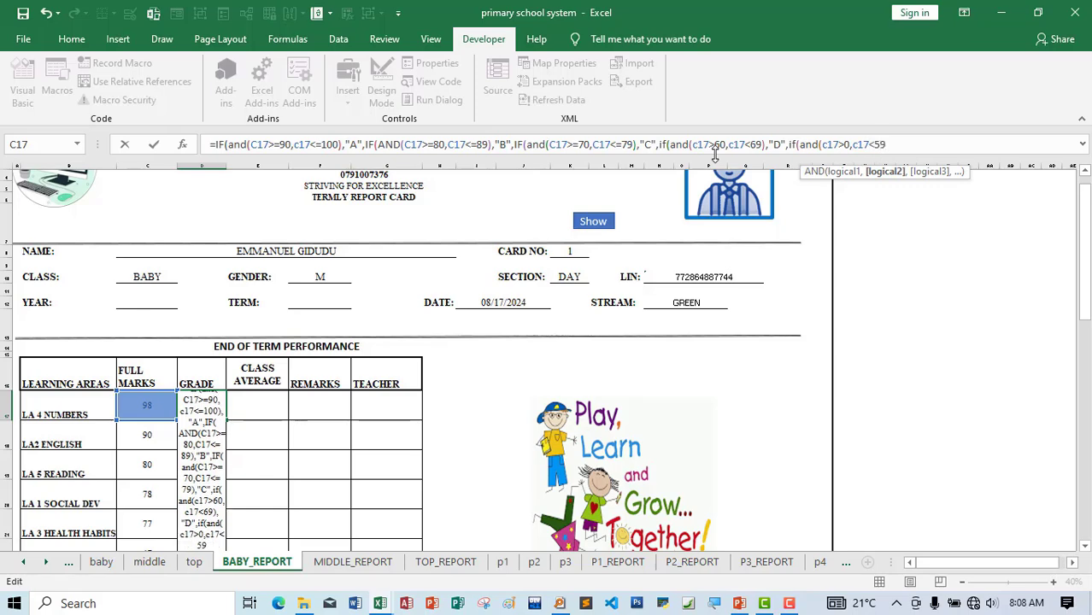
key(BackSpace)
key(BackSpace)
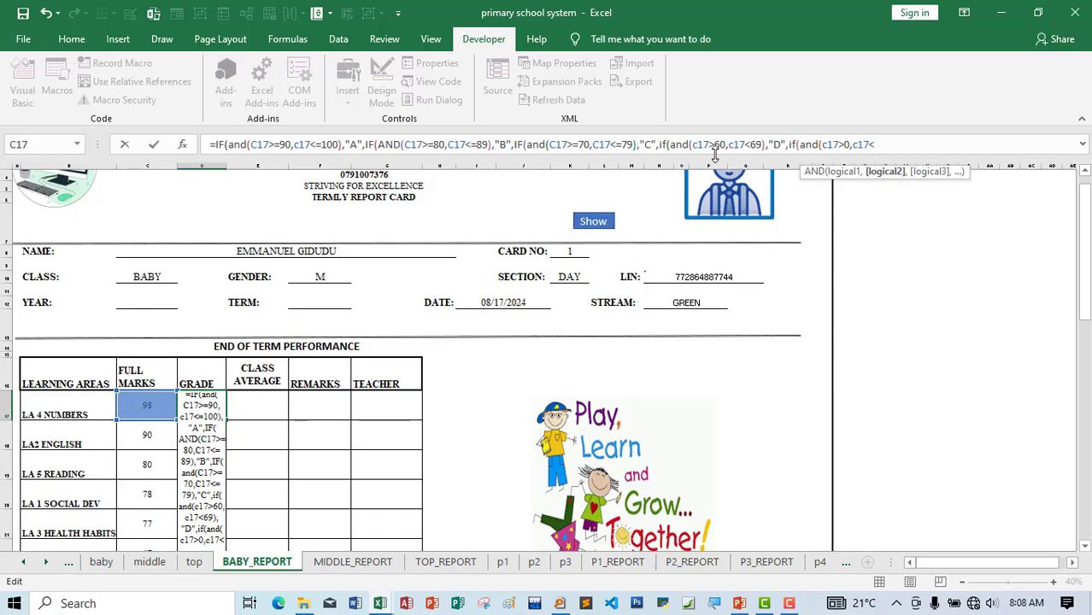
text(=)
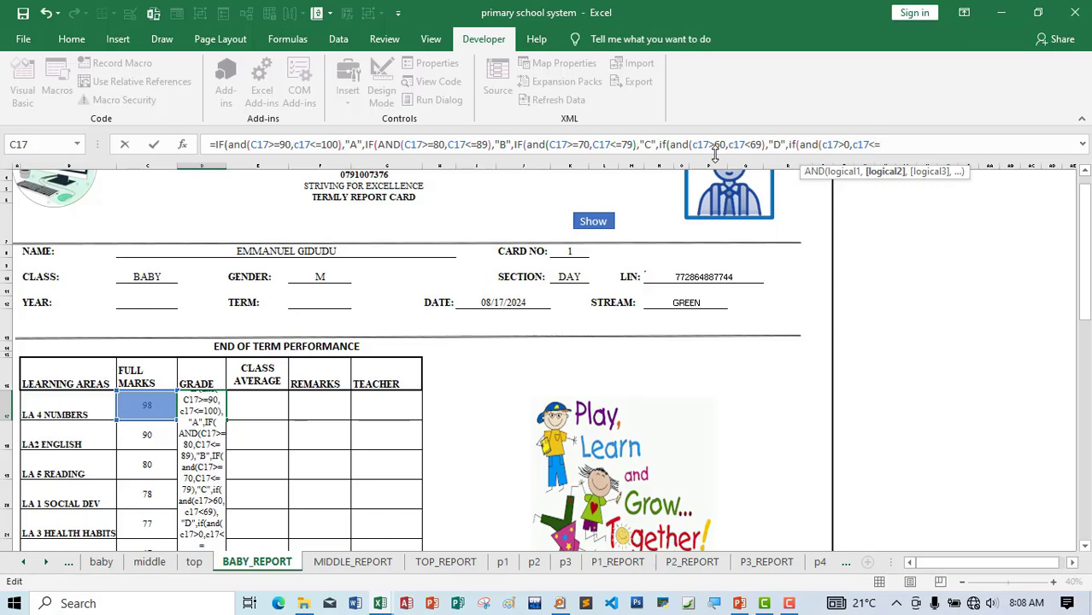
text(59),)
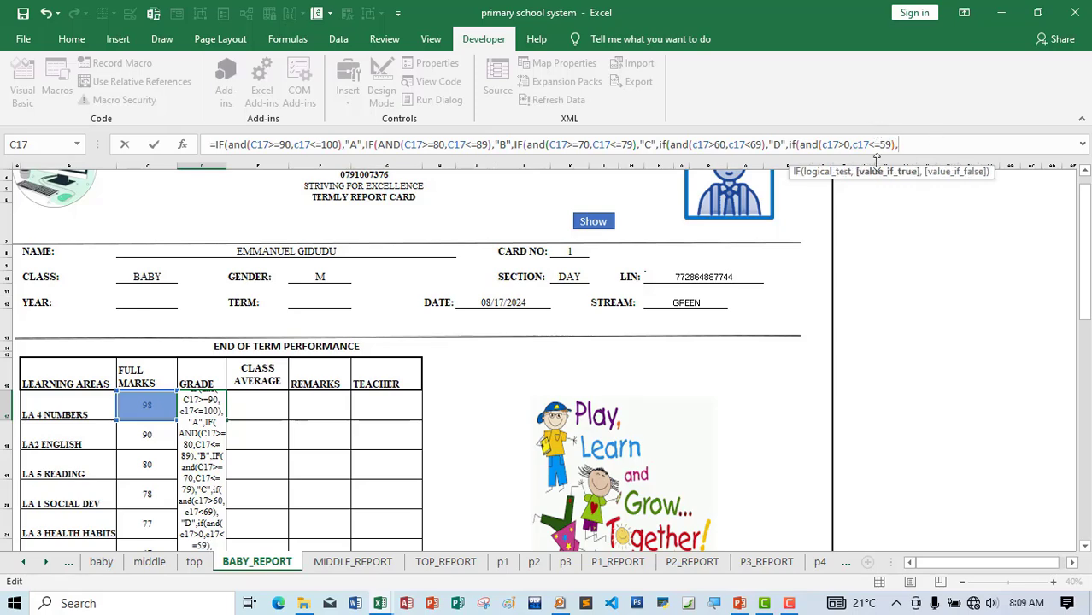
Correct the comparisons in the fourth and fifth IF tests to c17>=60, c17<=69 and c17>=0.
click(842, 145)
text(=)
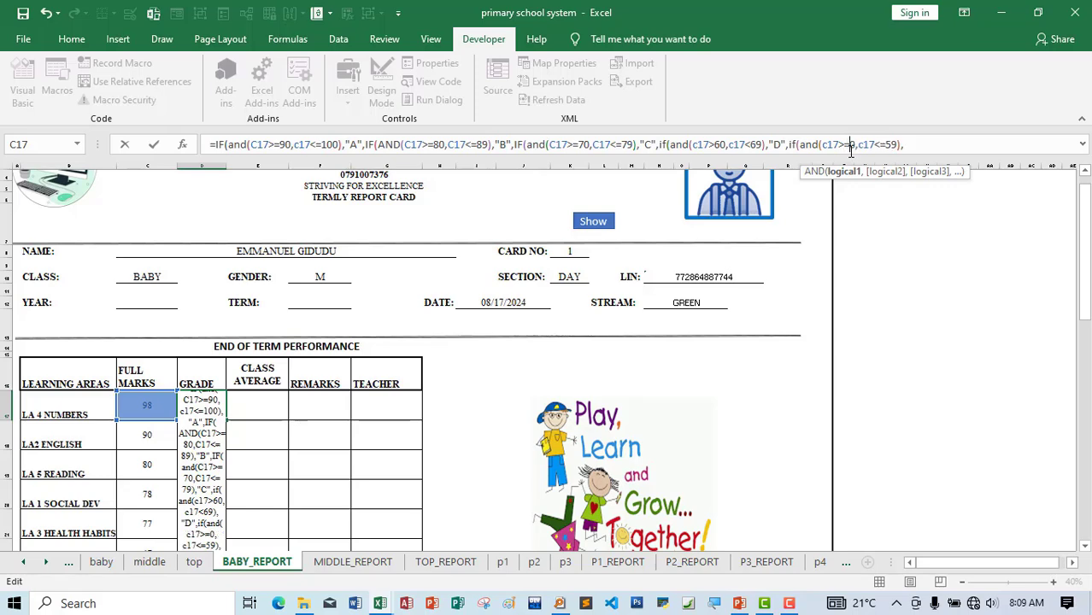
click(716, 145)
text(=)
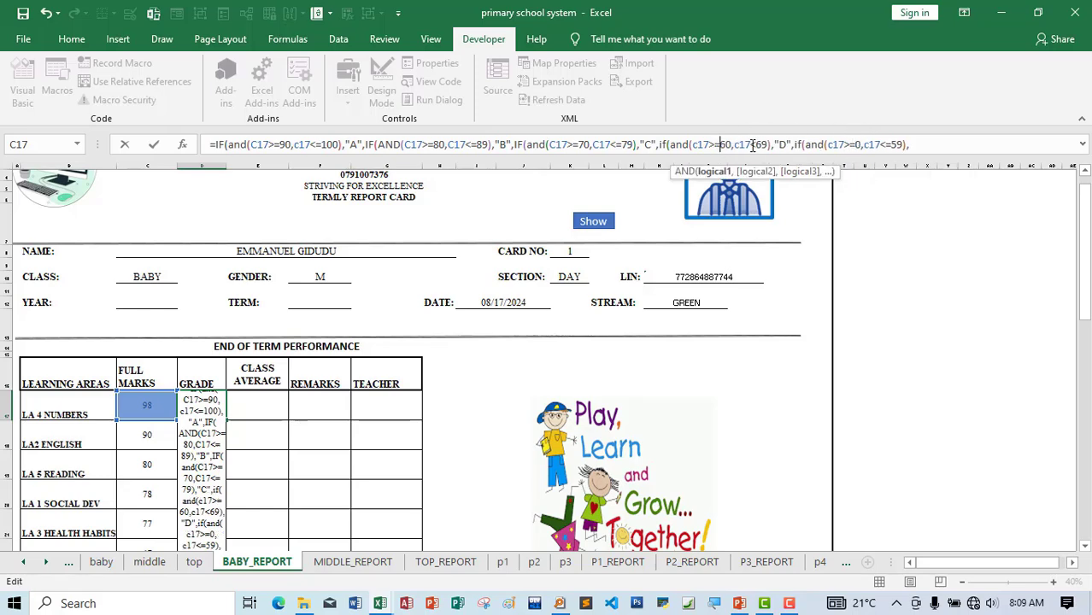
click(751, 145)
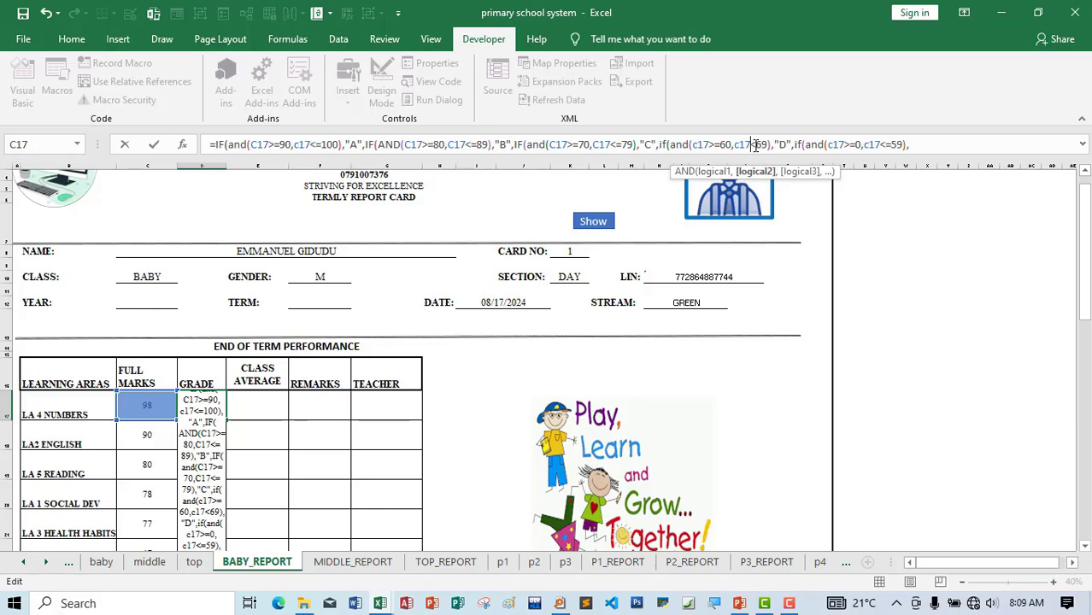
text(=)
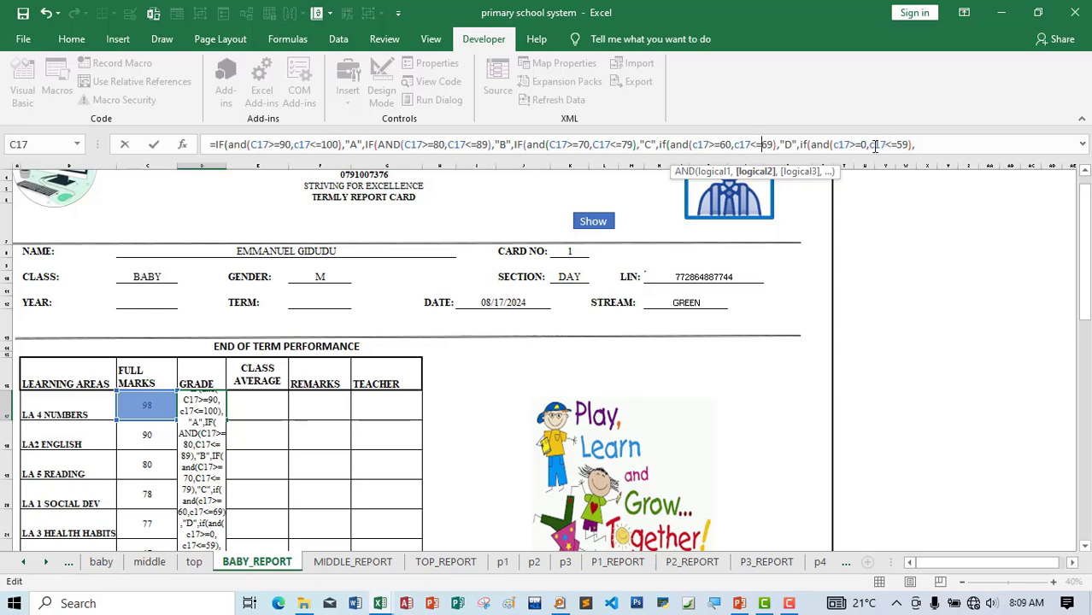
key(BackSpace)
Set "E" as the fifth IF's value if true and an empty string "" as its value if false.
click(917, 145)
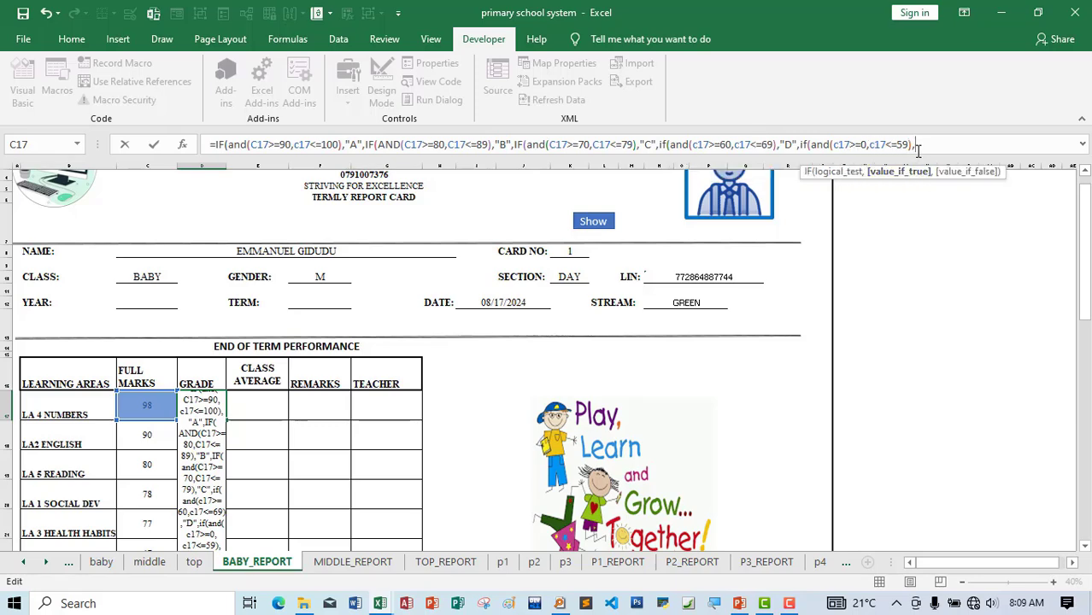
text("E)
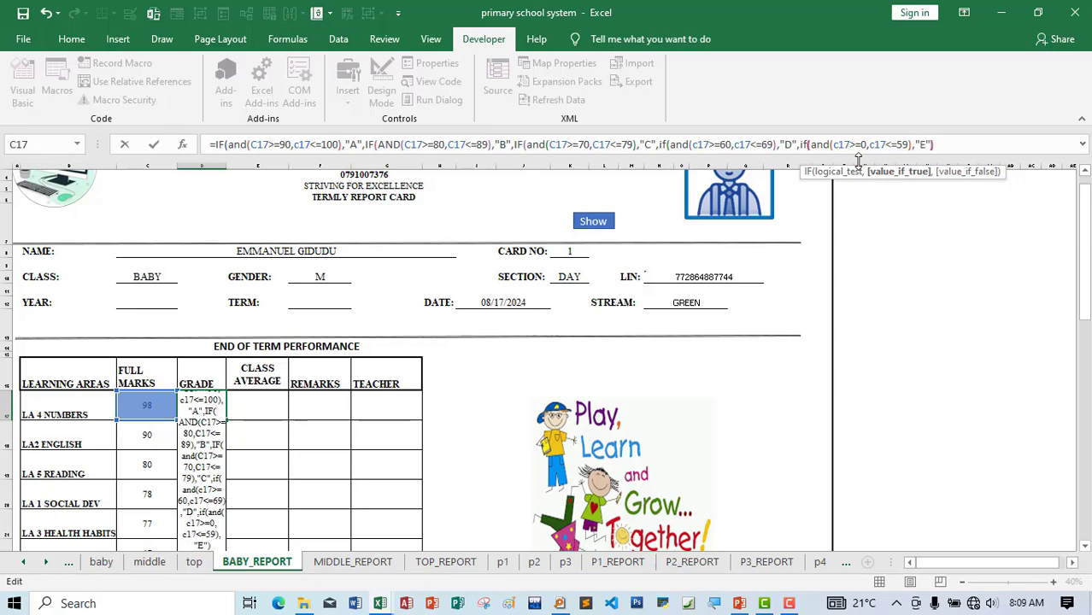
text(",)
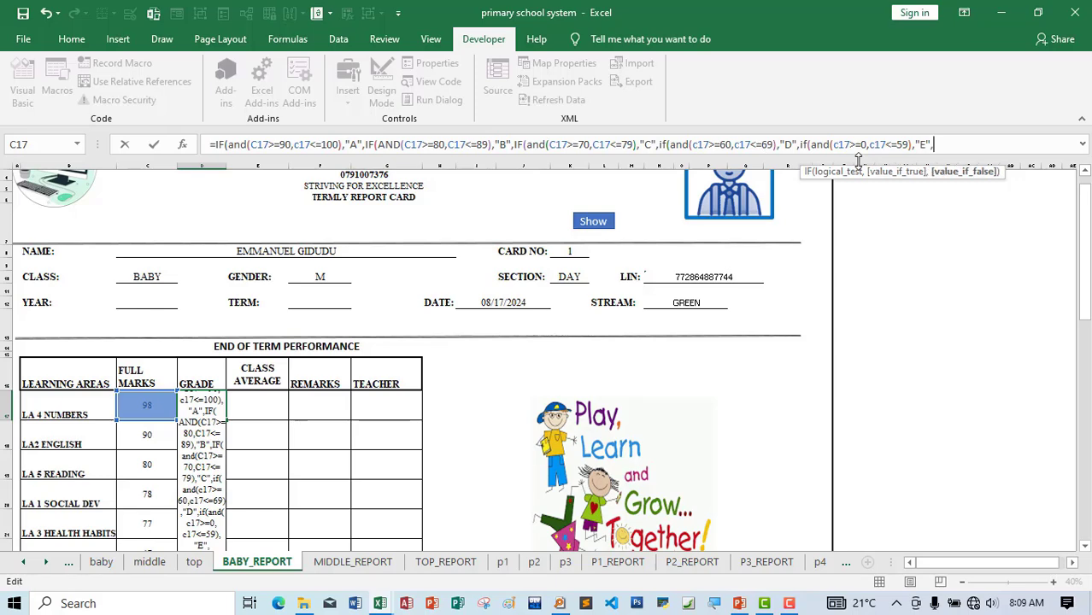
text(""))
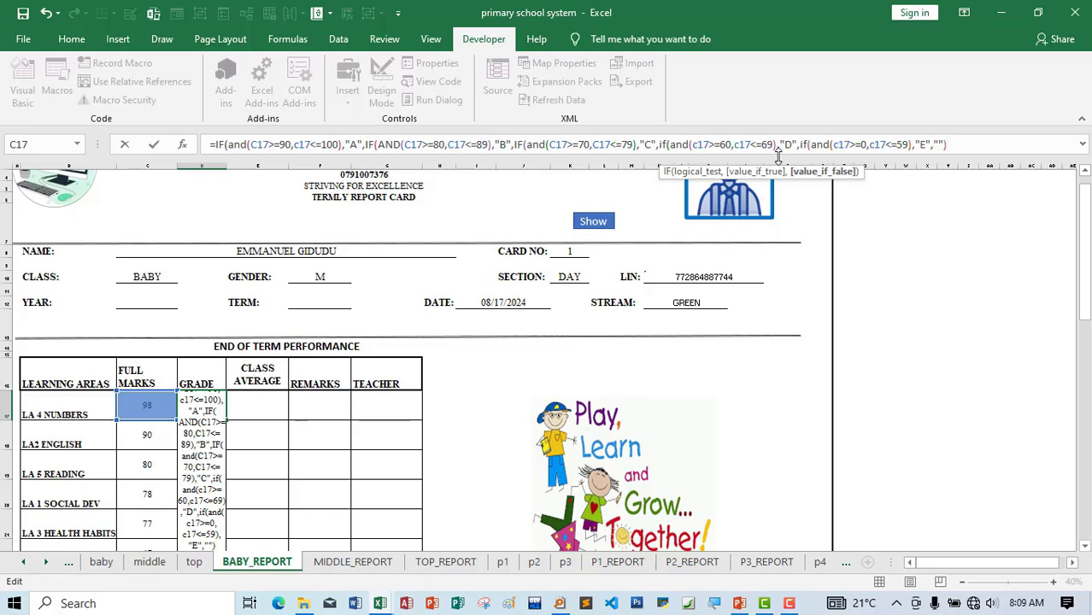
Close all five nested IF functions with parentheses and commit the grade formula for LA 4 NUMBERS.
key(BackSpace)
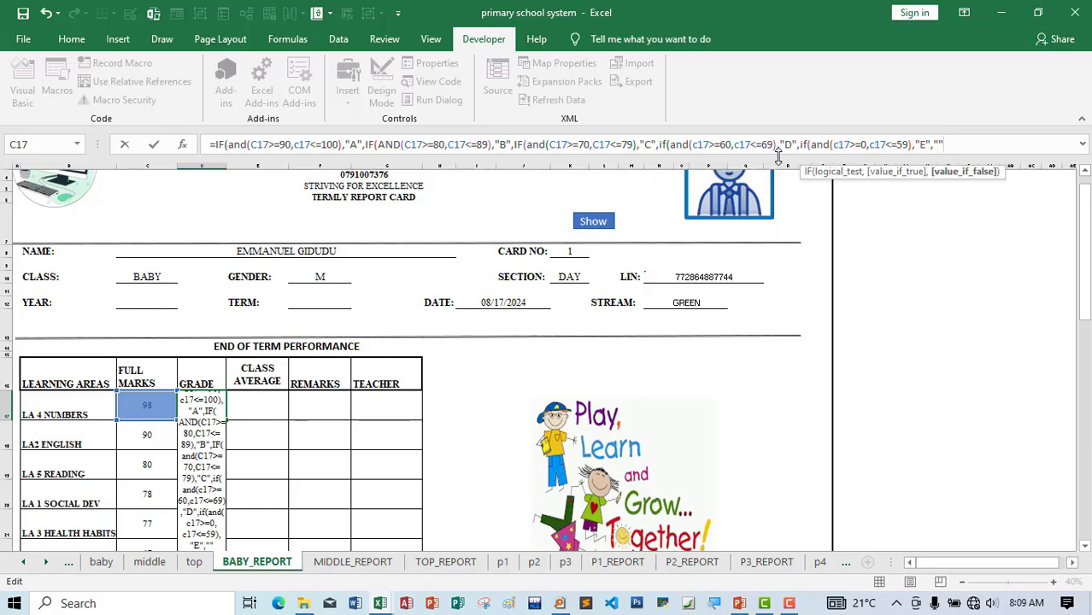
text()))
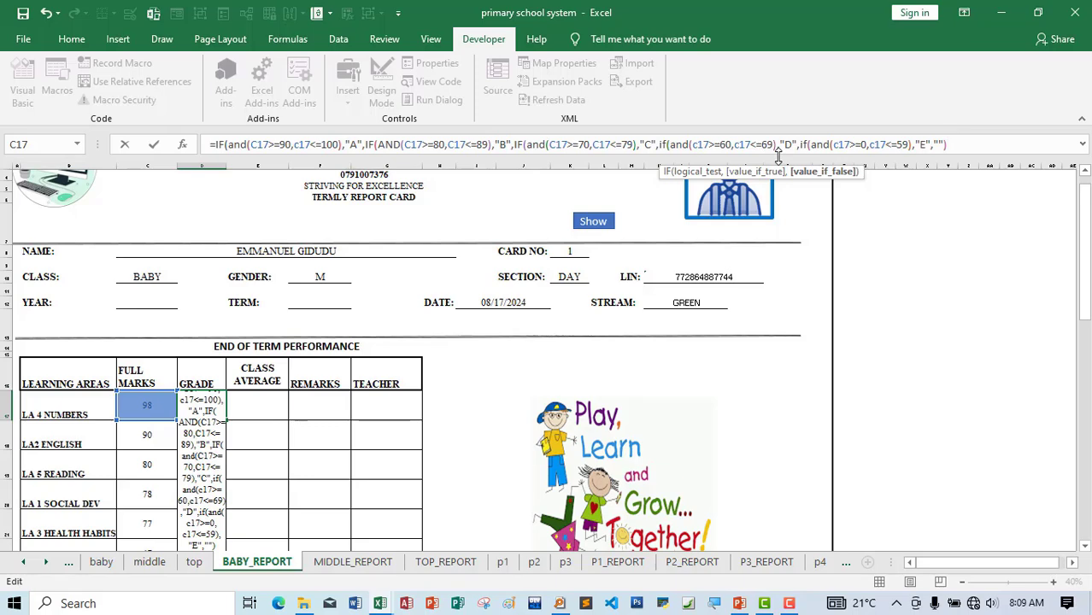
text())))
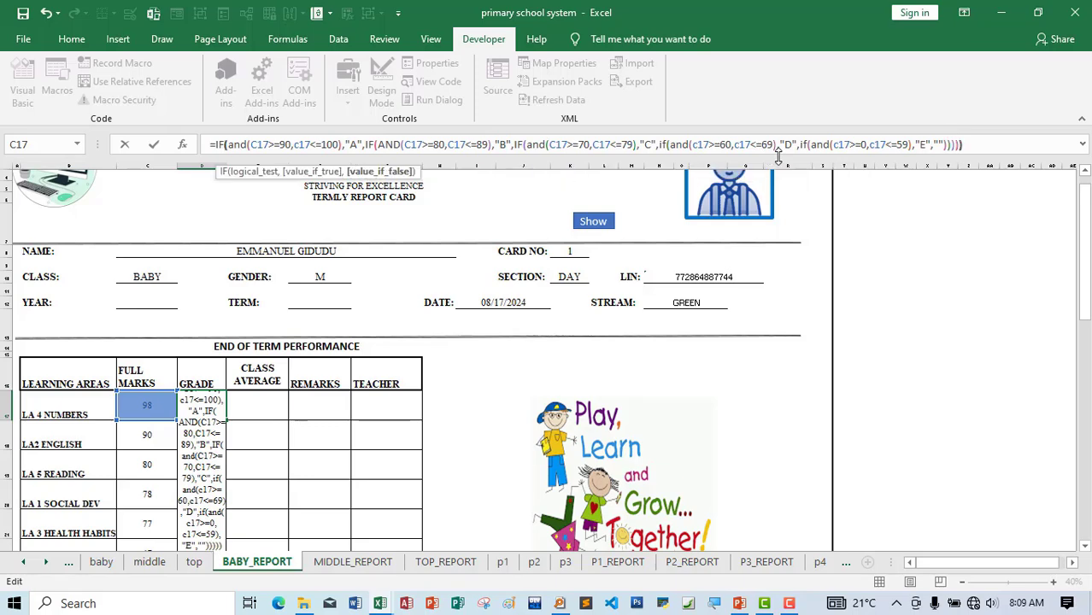
key(Return)
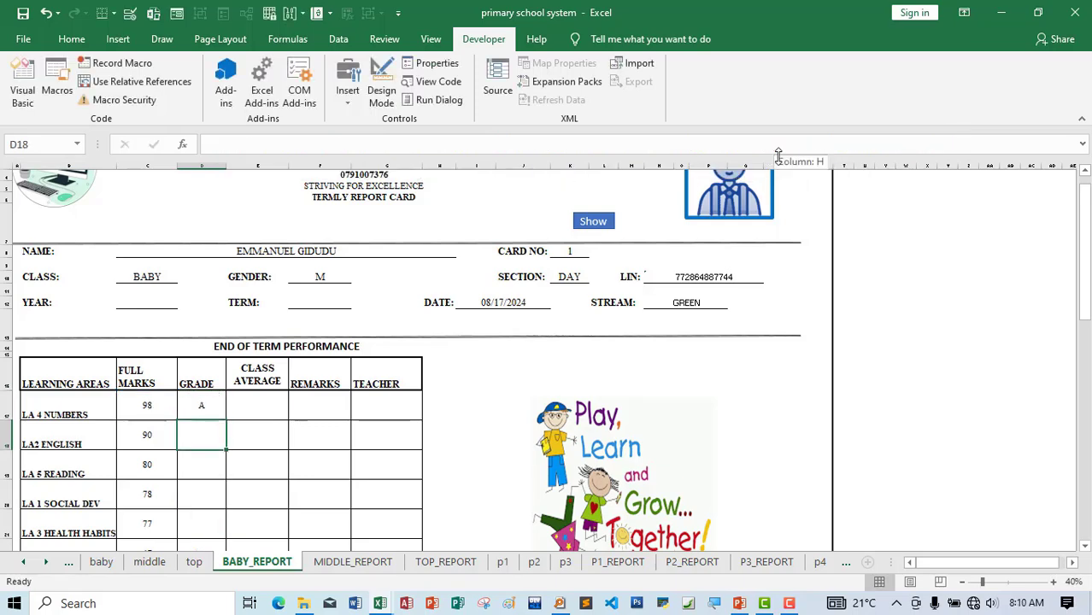
Fill the grade formula from the LA 4 NUMBERS row down the GRADE column to the learning areas below.
scroll(161, 444, down, 1)
scroll(161, 445, down, 2)
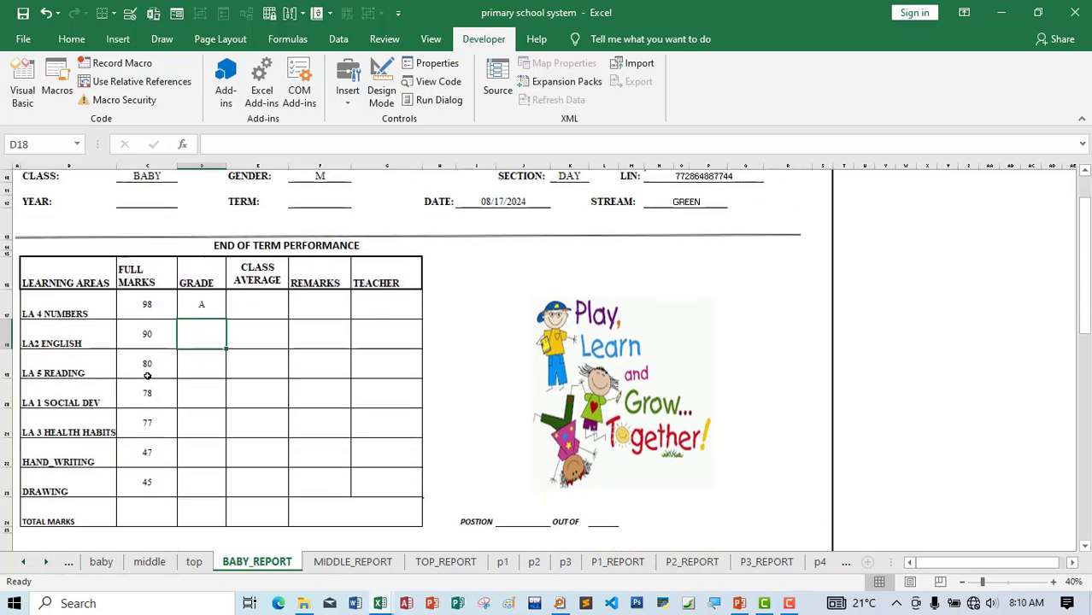
click(214, 305)
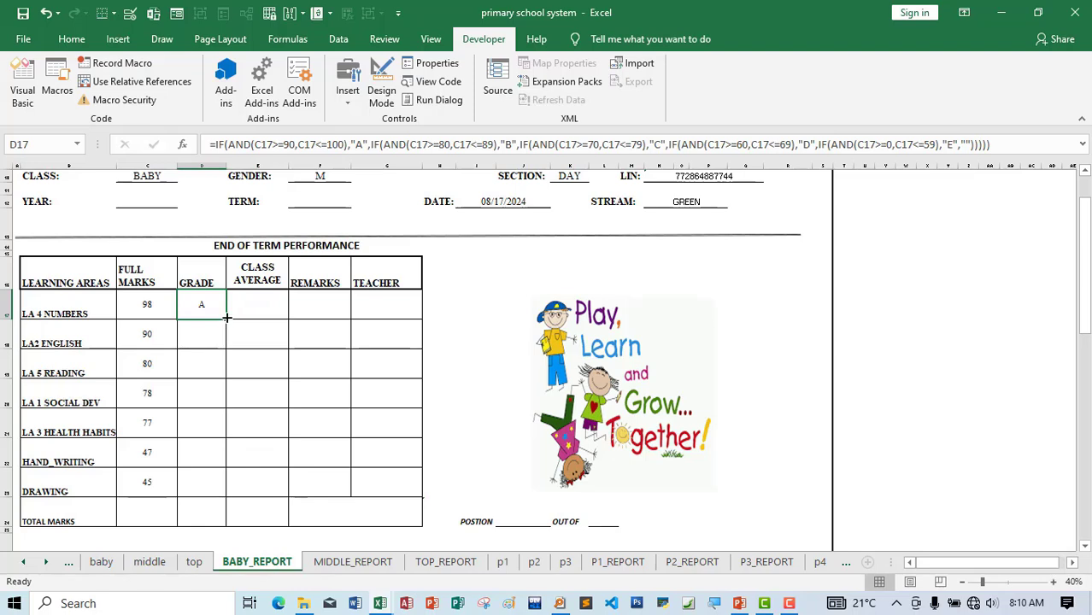
drag(226, 318, 230, 445)
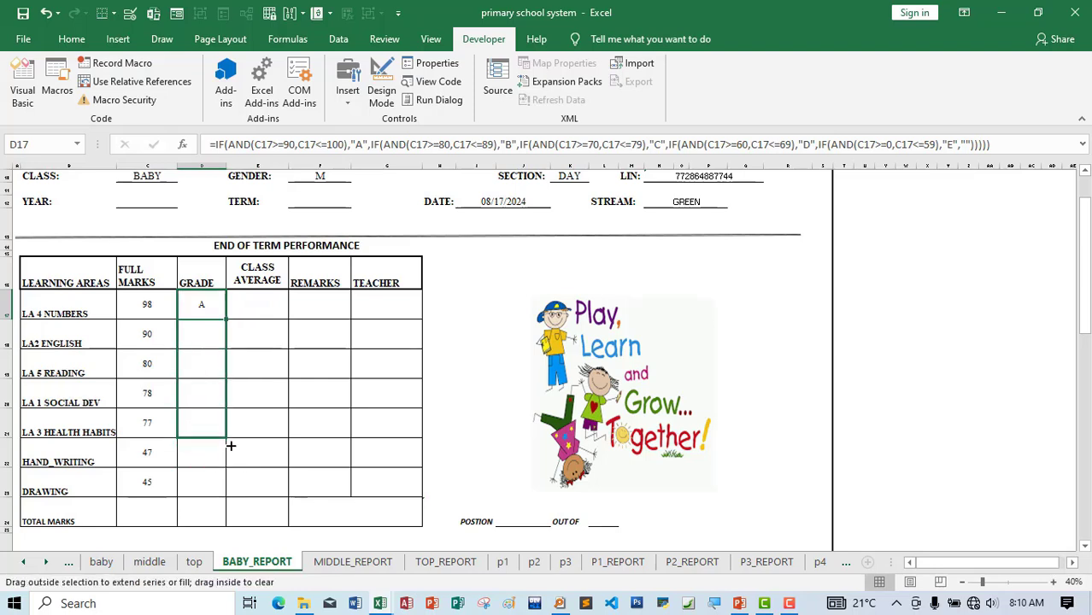